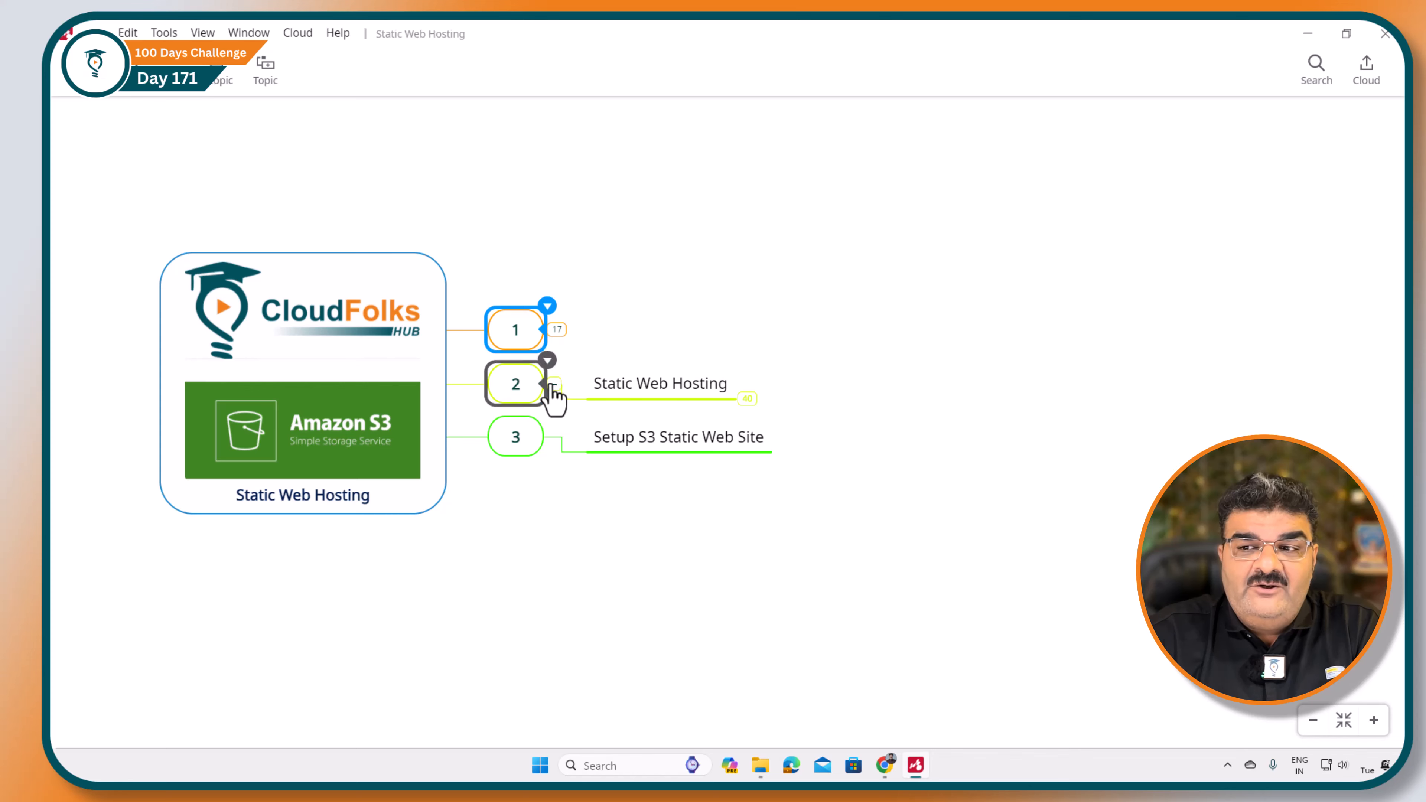
Step: Preview the local index.html from the cloudfolks website folder in the browser
click(550, 385)
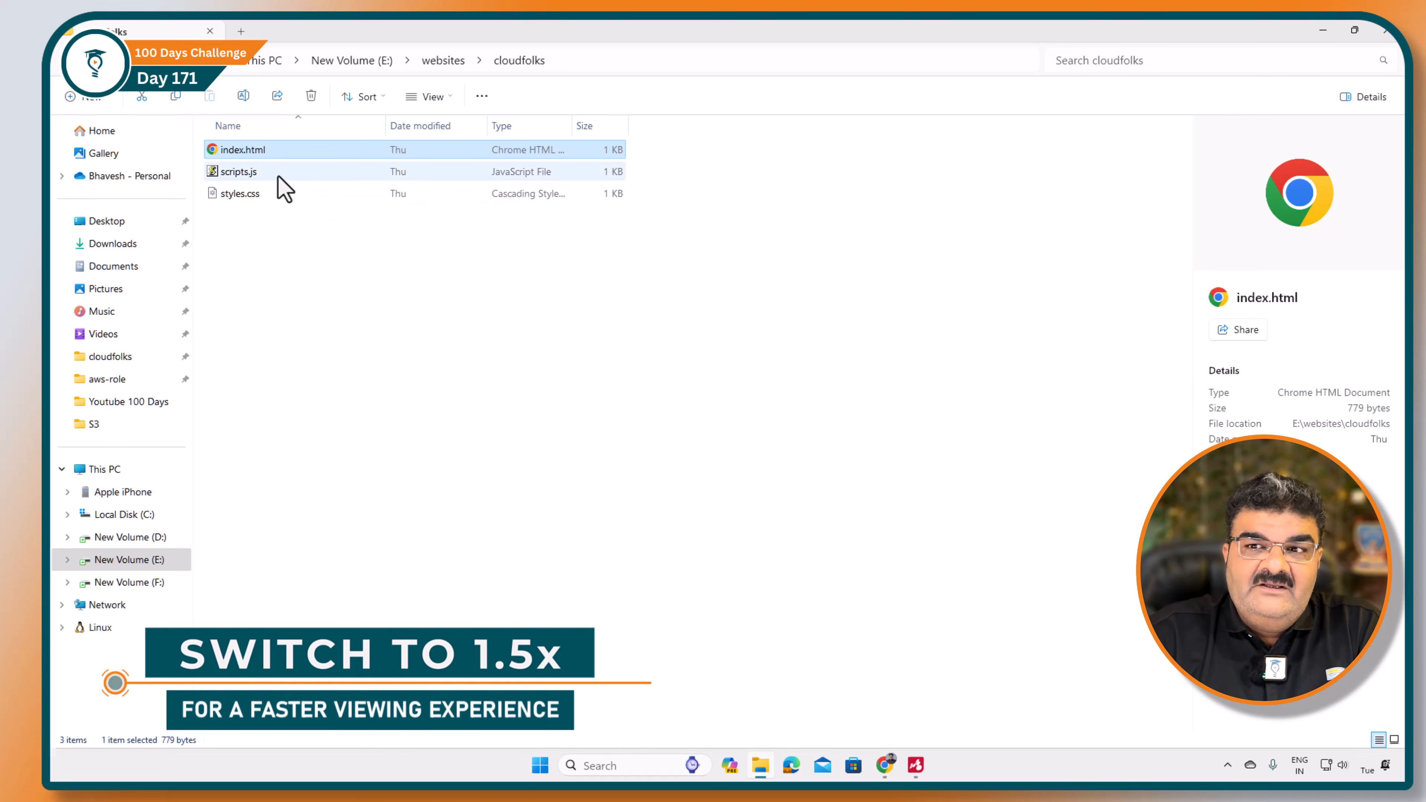
double_click(268, 153)
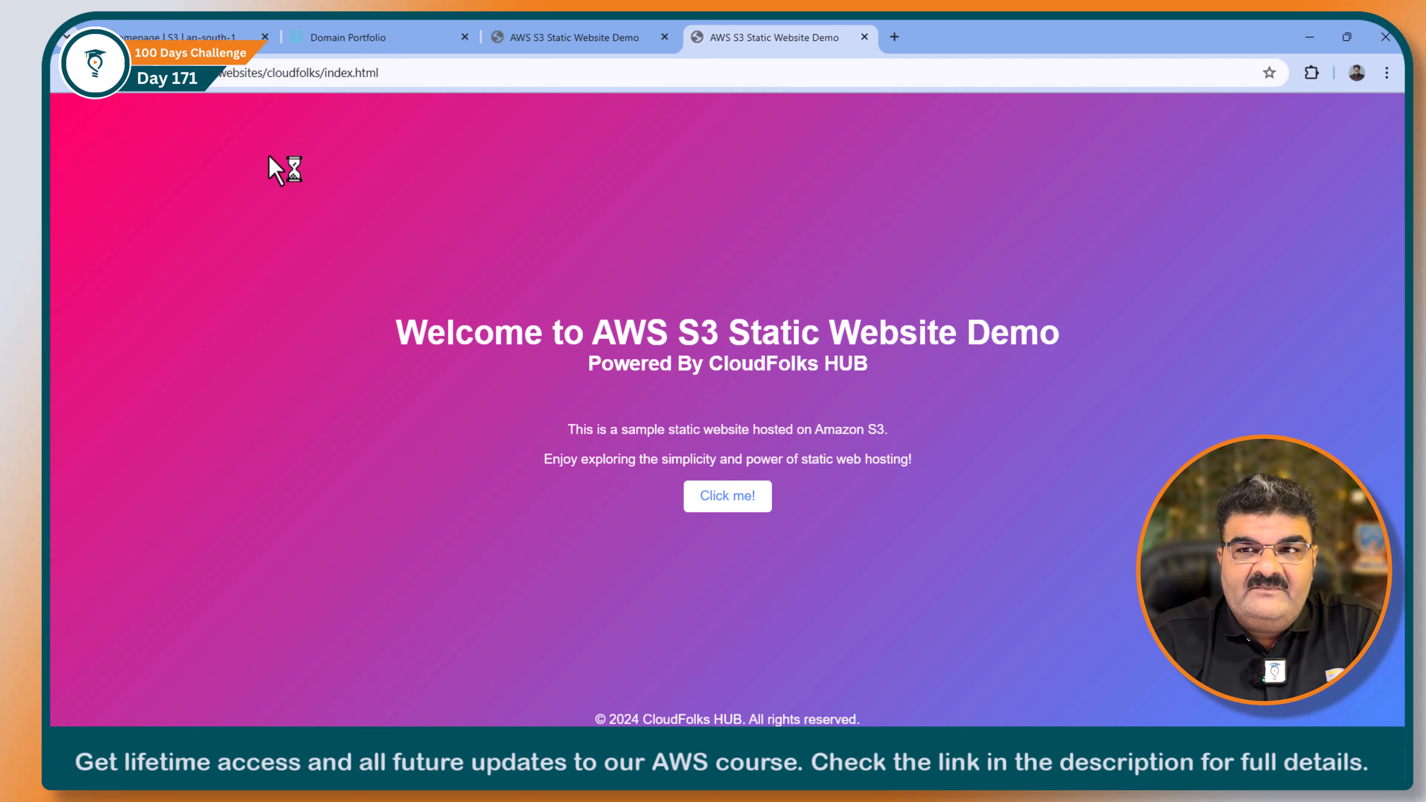
Step: Start creating a new general purpose bucket in the Amazon S3 console
click(191, 37)
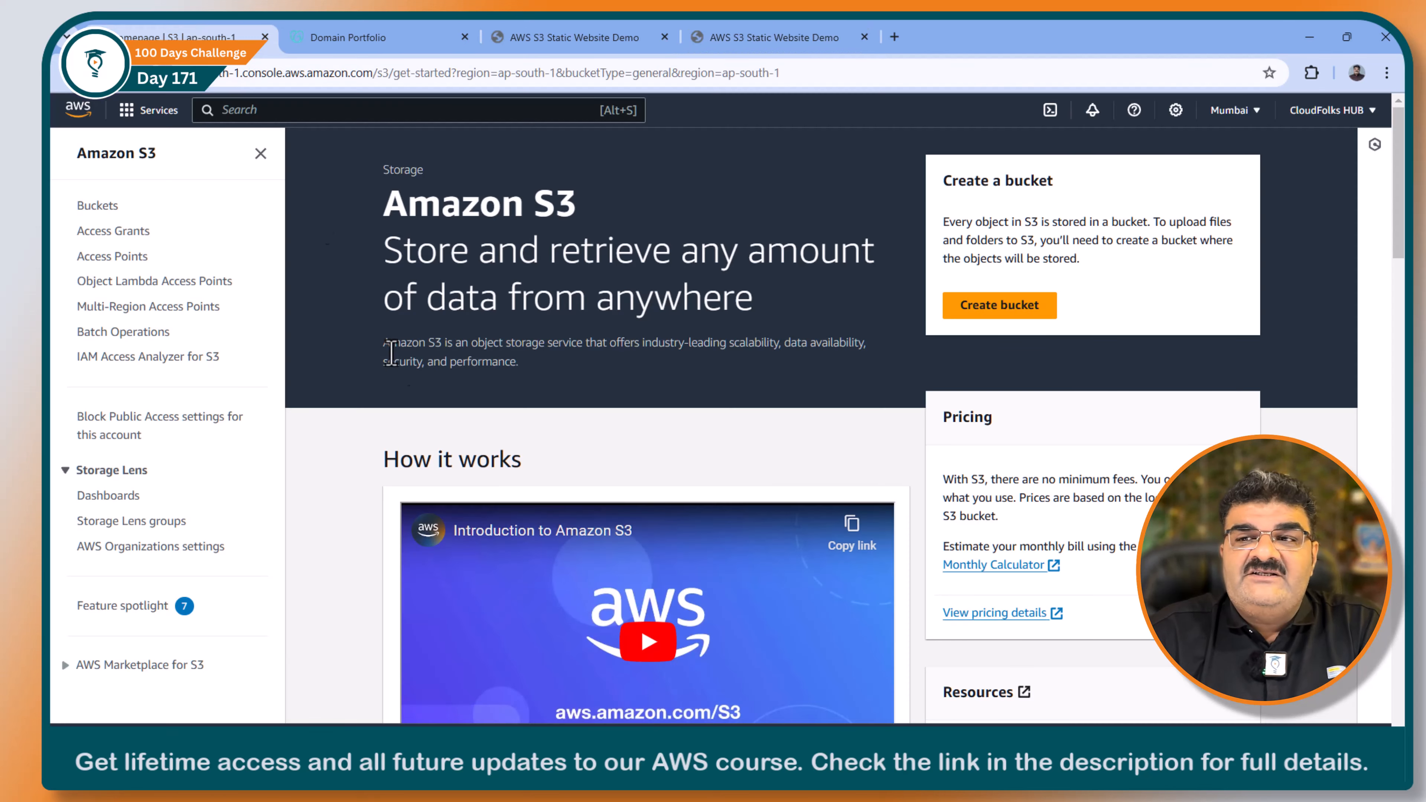
click(108, 208)
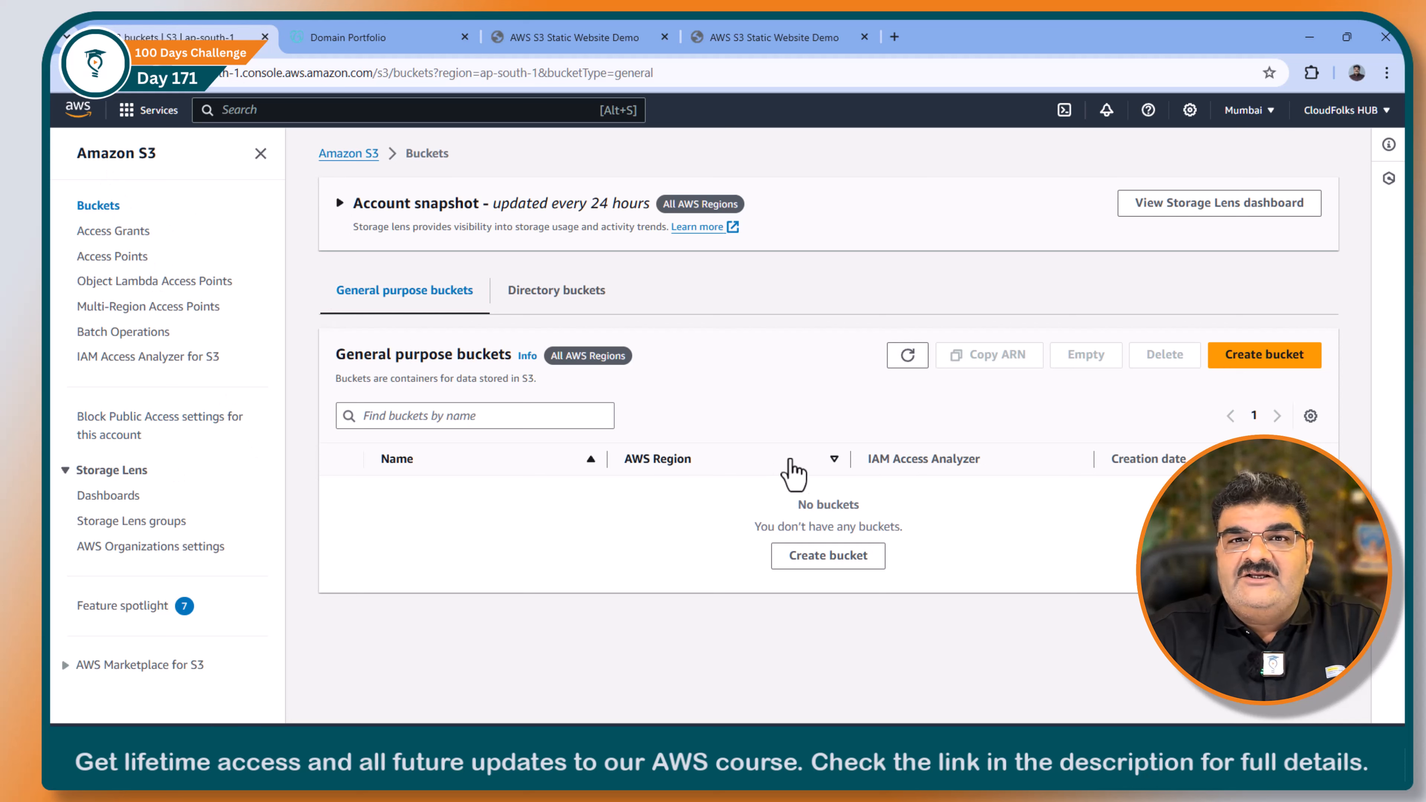
click(1247, 356)
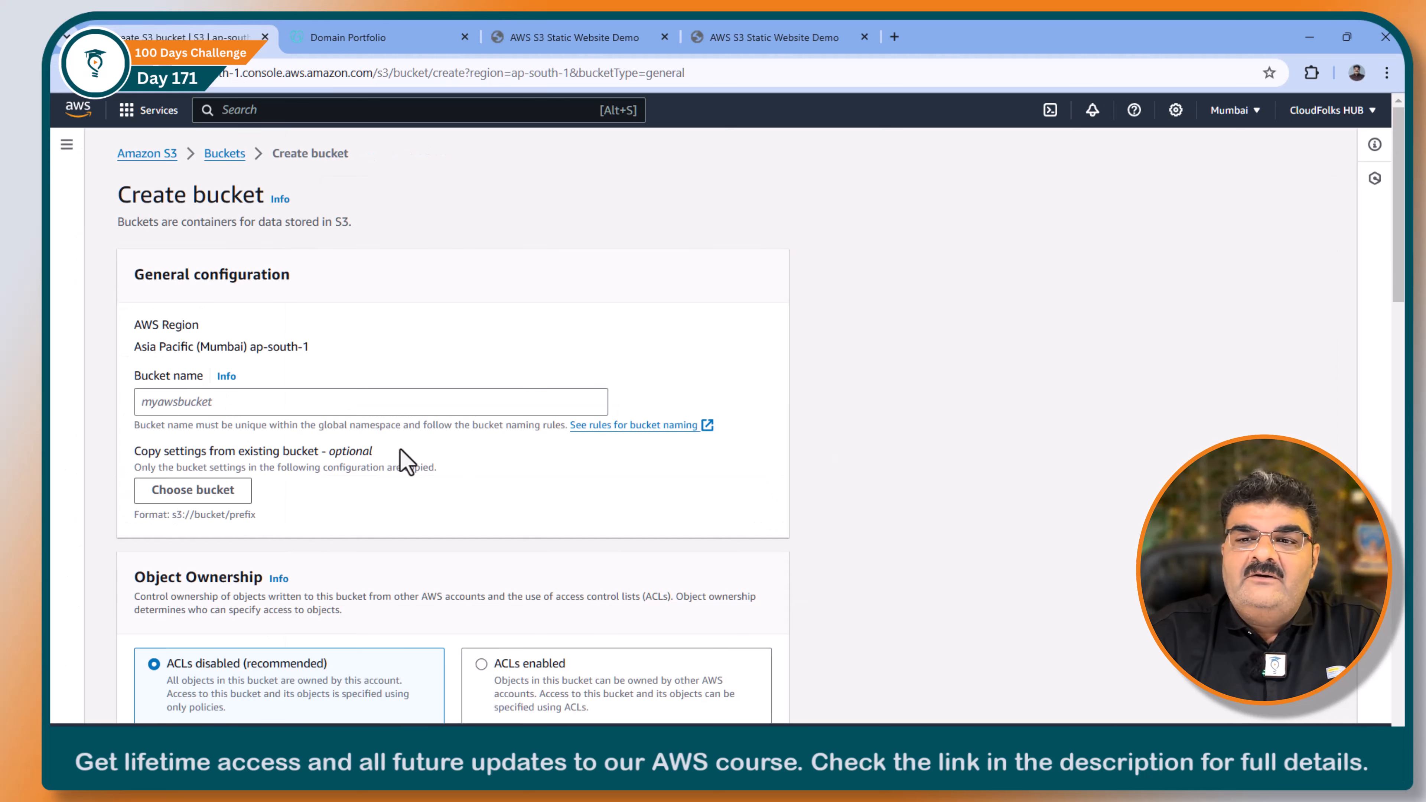
click(320, 404)
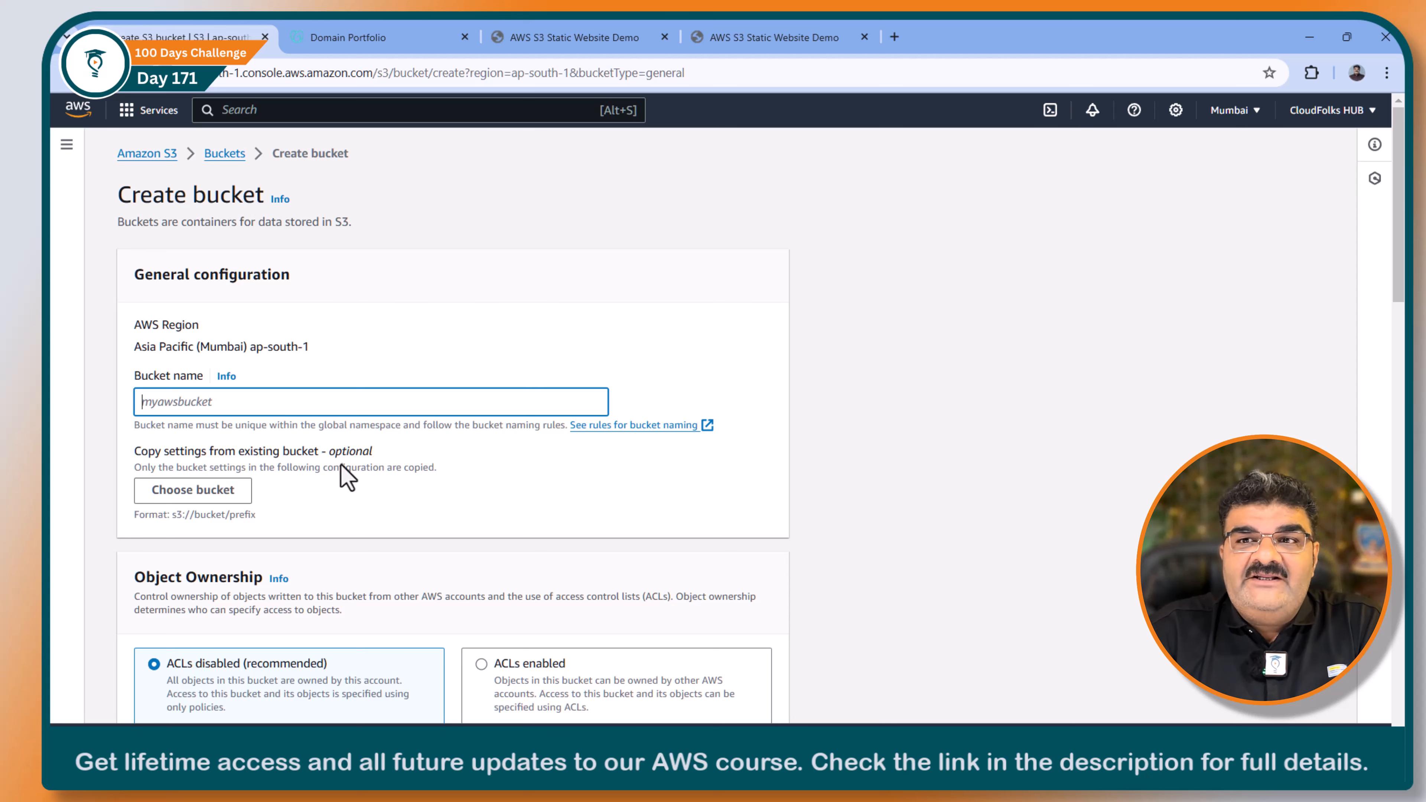
Step: Check the registered domain in the Domain Portfolio and name the bucket web.cloudfolk.in
click(388, 40)
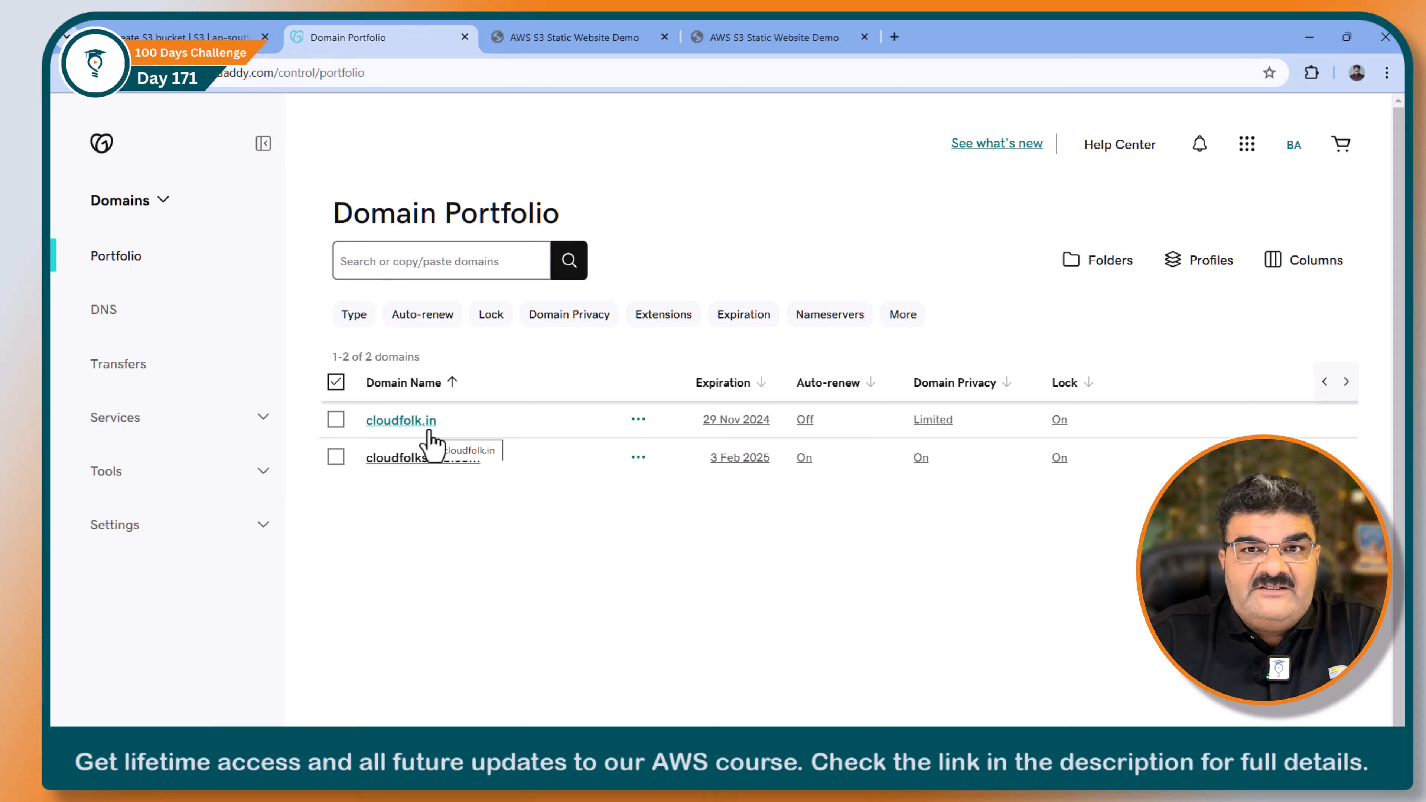
click(191, 37)
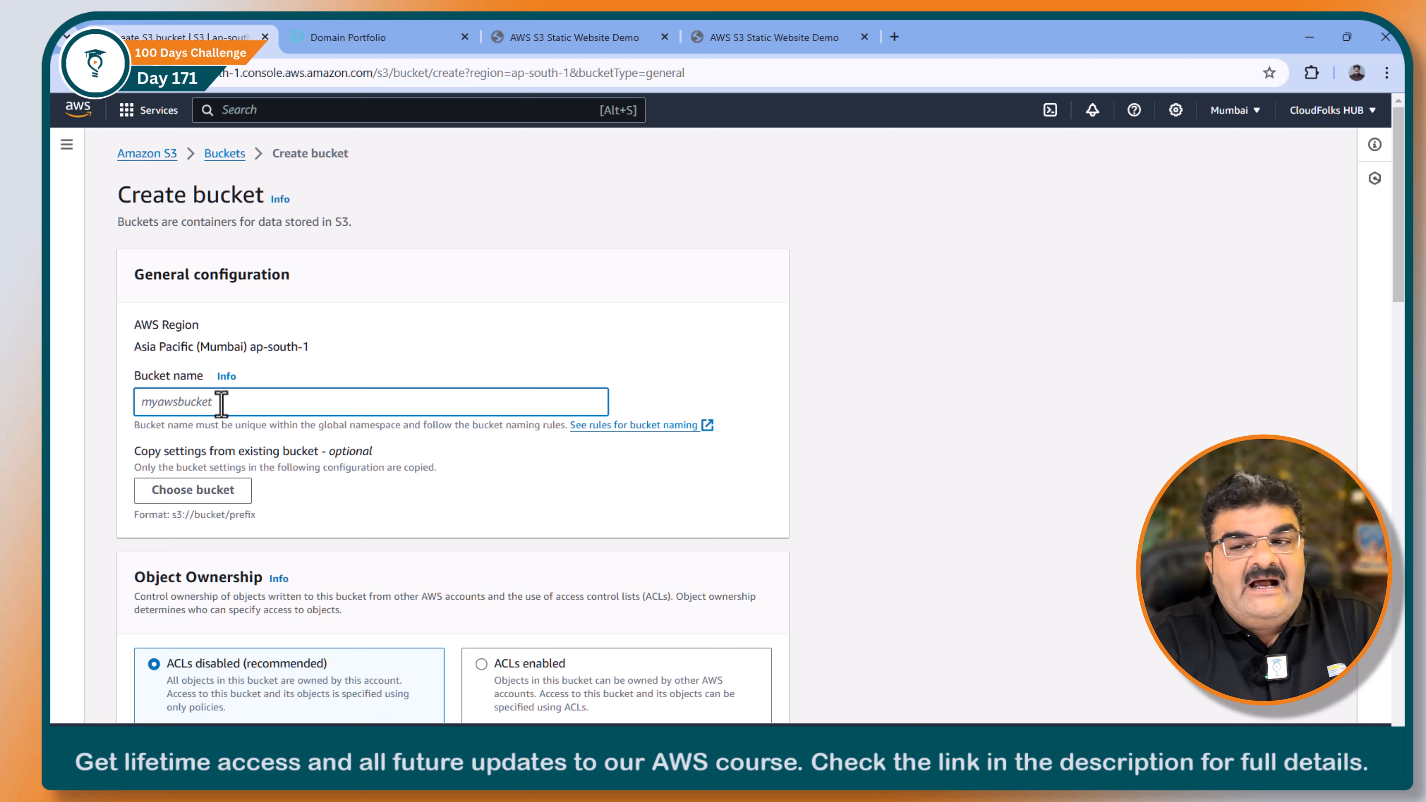
text(wen)
key(BackSpace)
text(n)
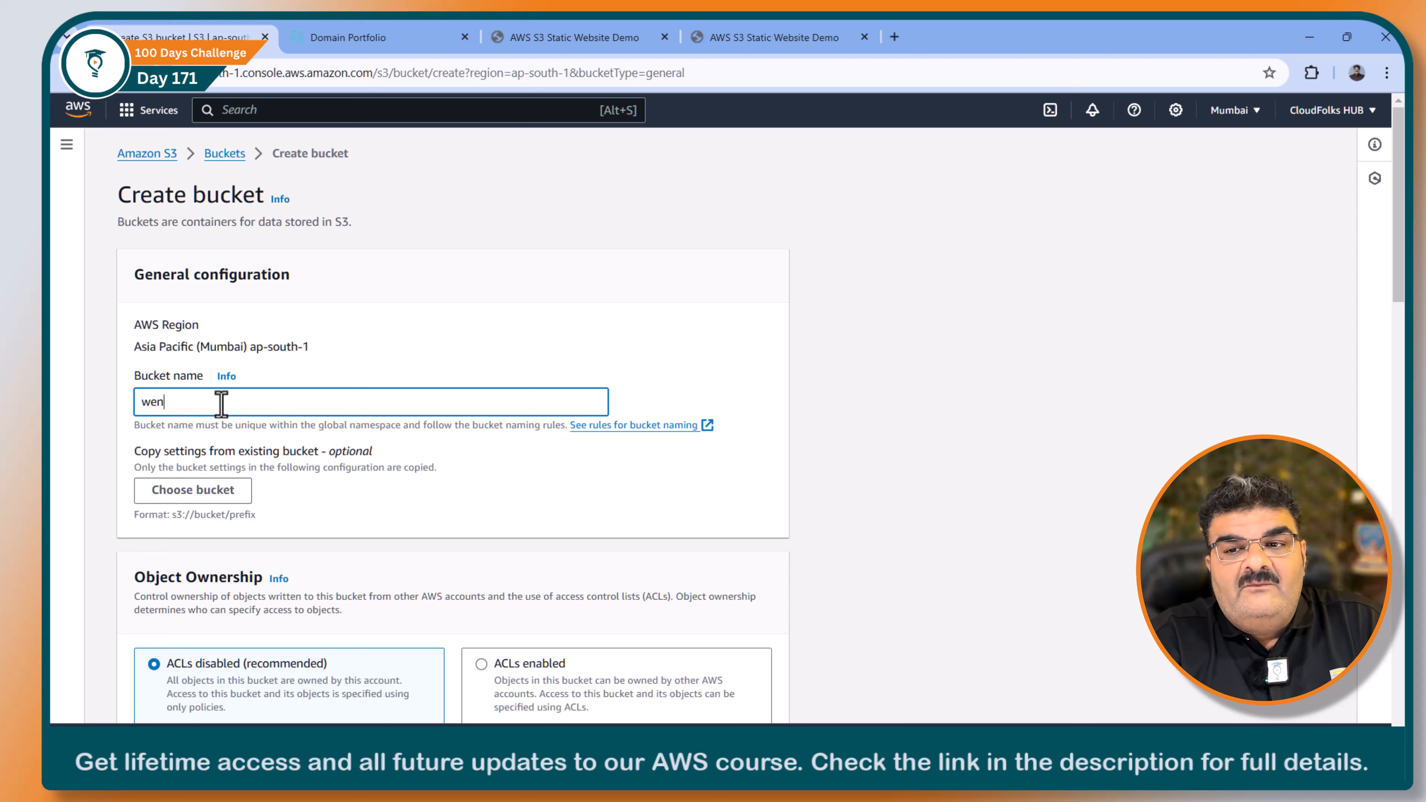
key(BackSpace)
text(b.)
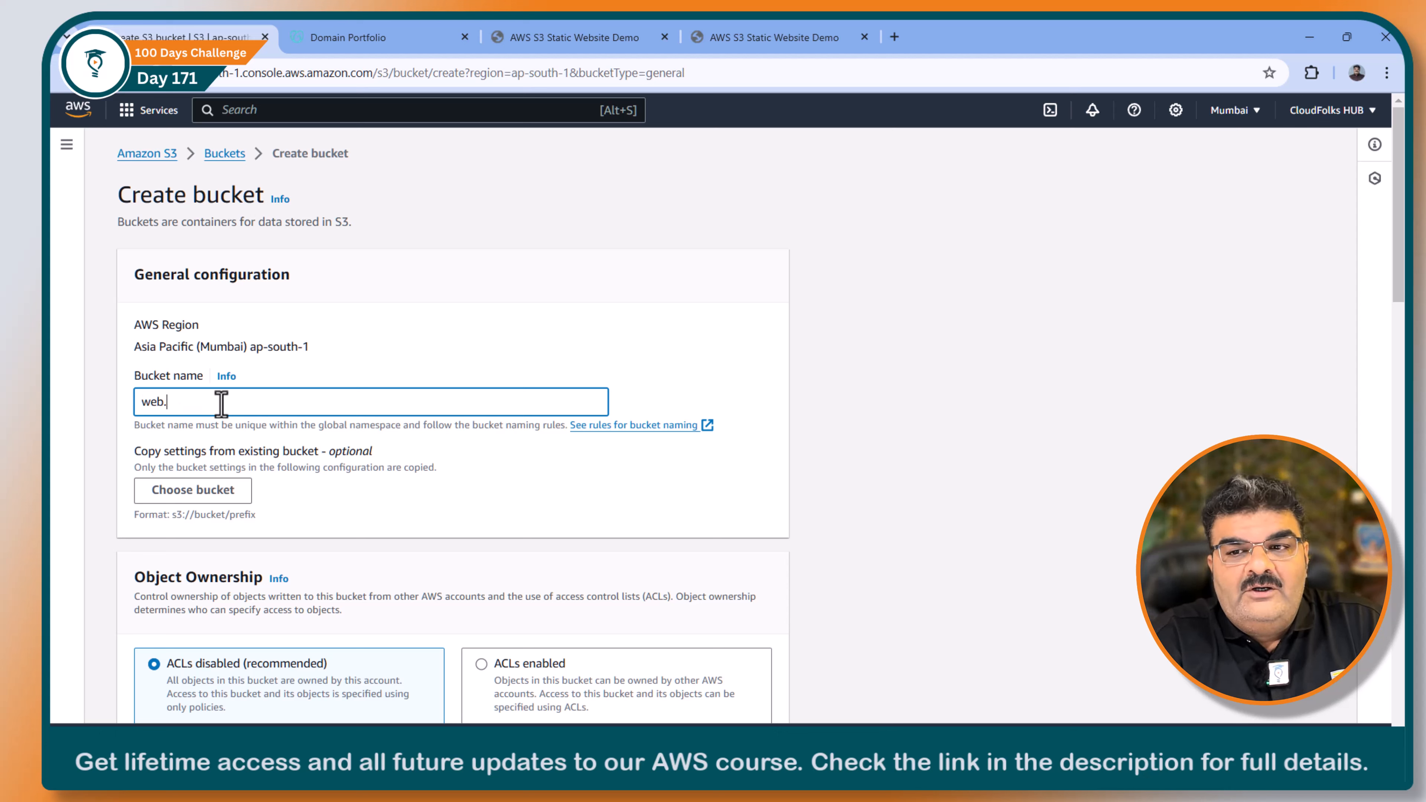
text(cloudfolk.)
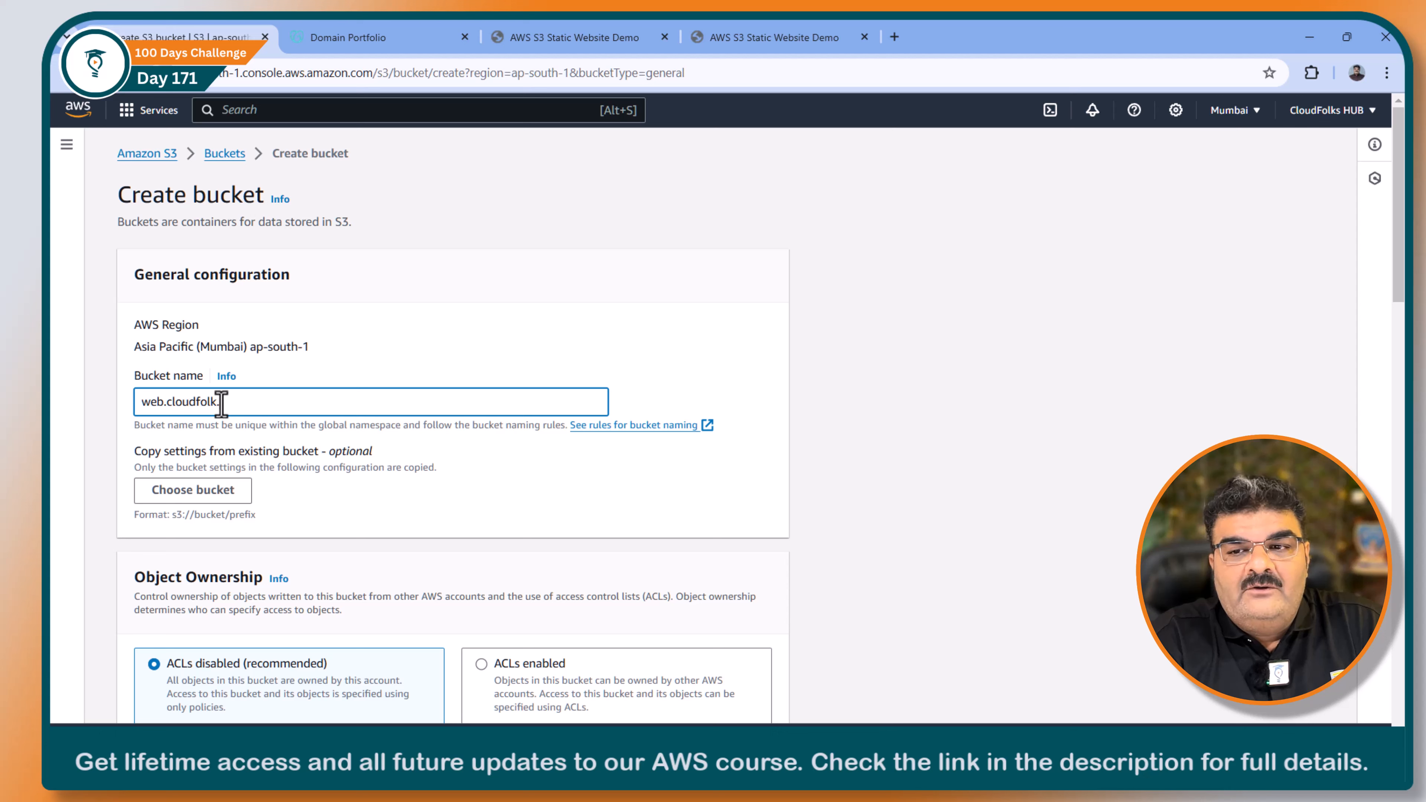
text(in)
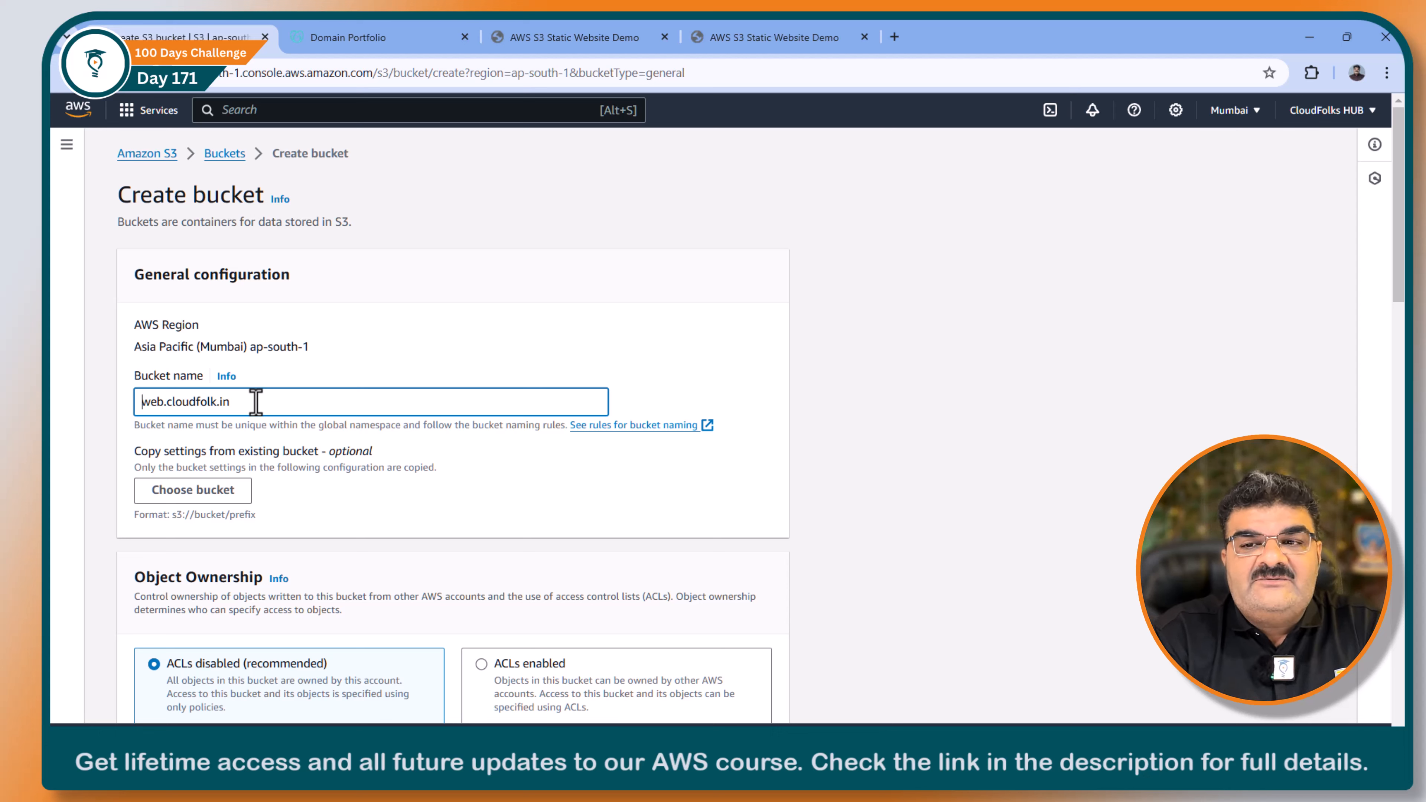
Step: Shorten the bucket name to cloudfolk.in to compare it with the registered domain, and restore the web. prefix
key(Delete)
key(Delete)
key(Delete)
key(Delete)
click(397, 31)
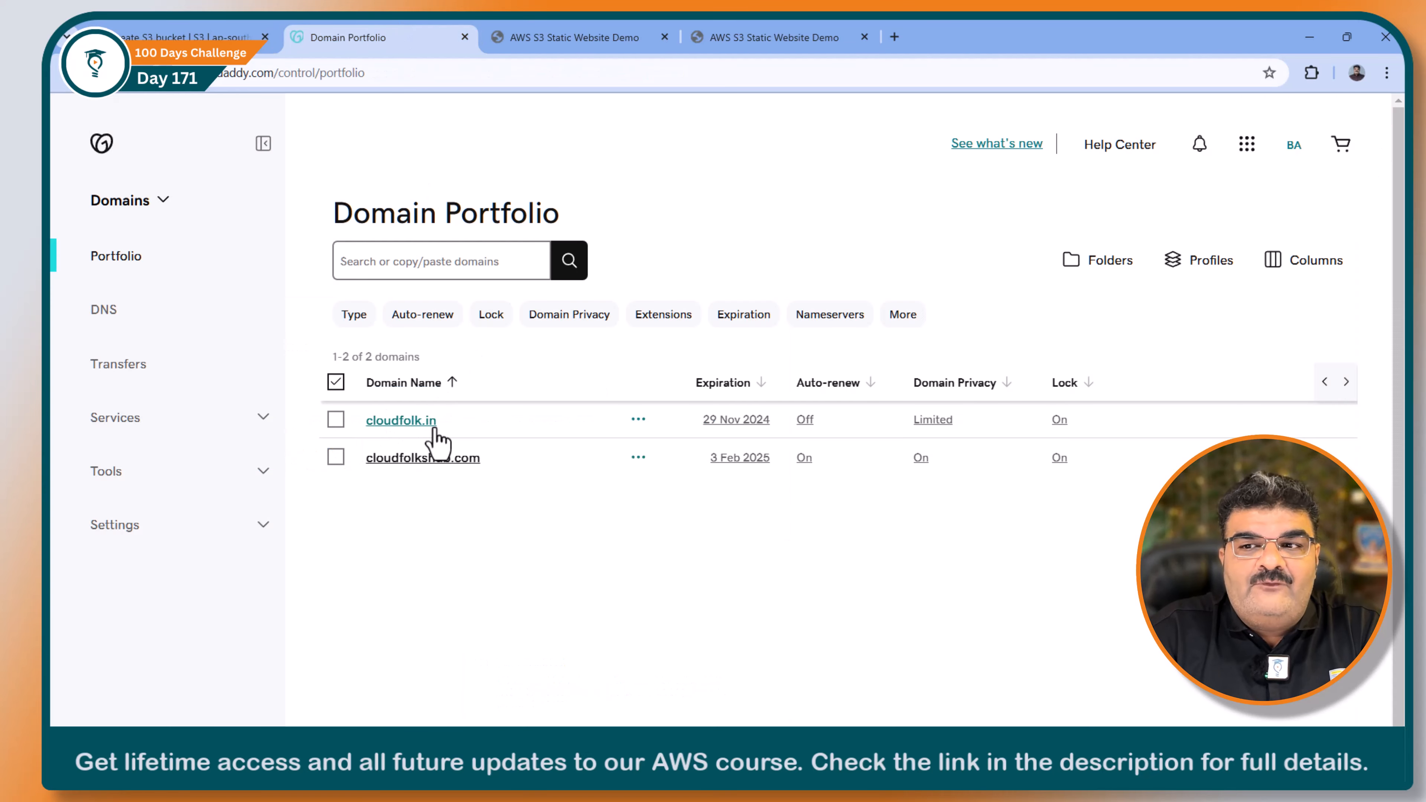
click(219, 37)
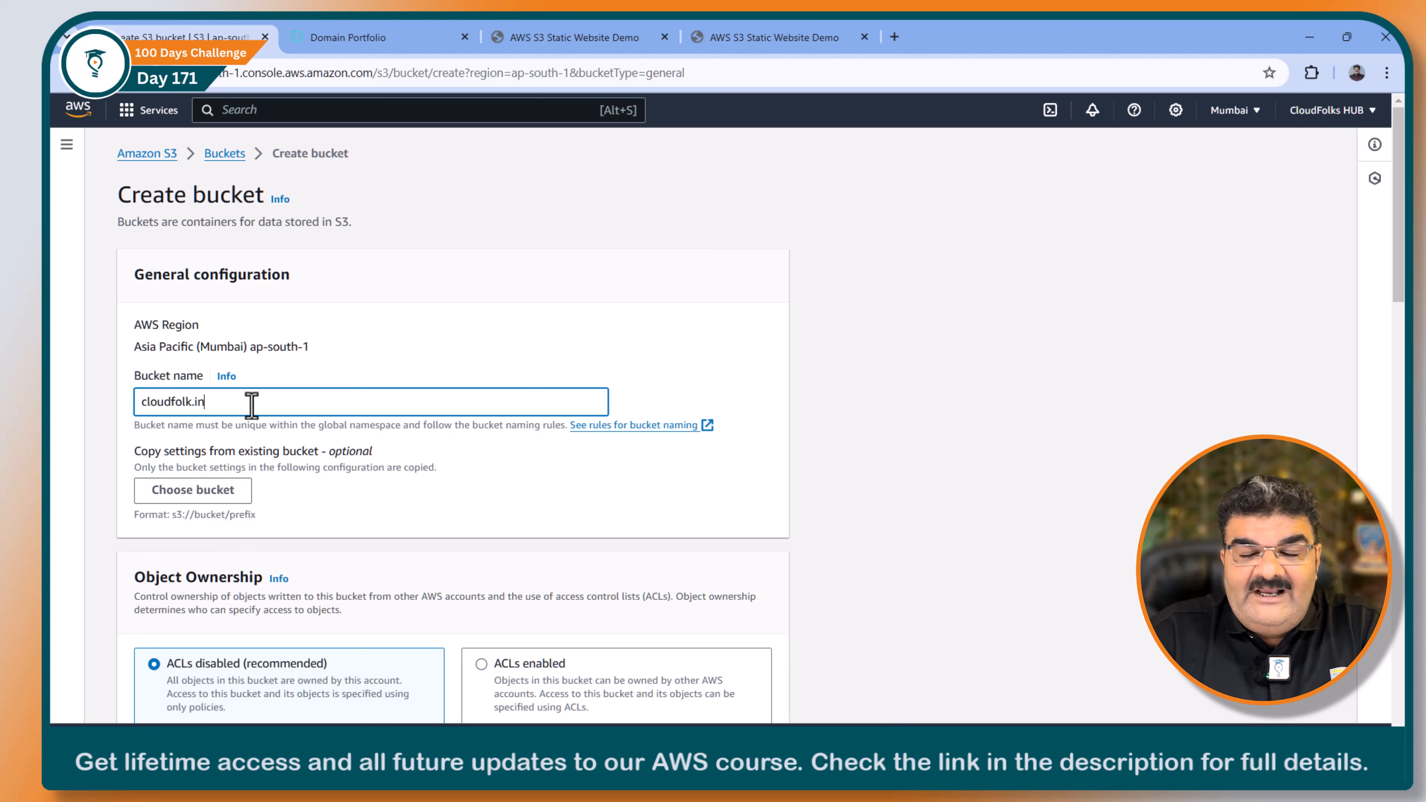
key(ctrl+Left)
key(ctrl+Left)
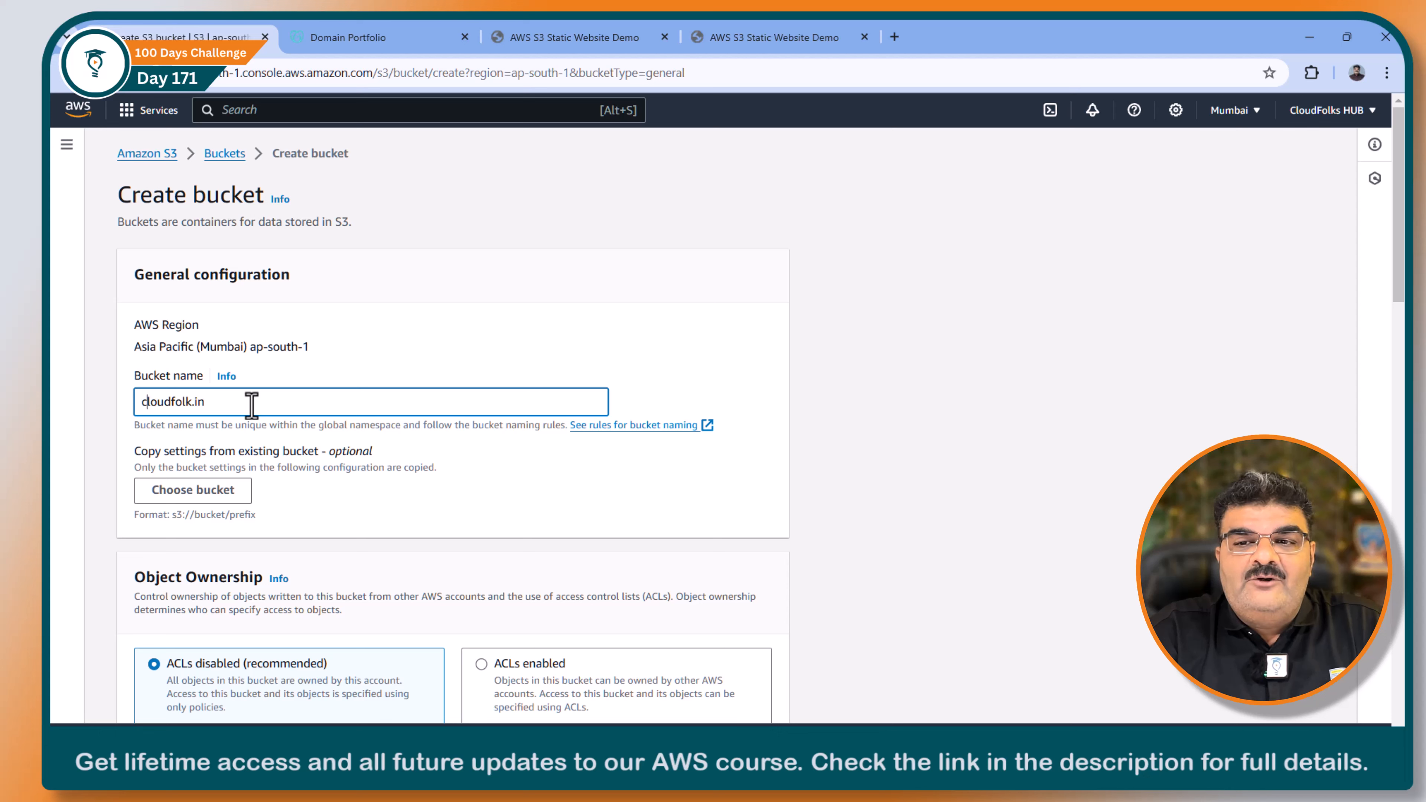
text(web.)
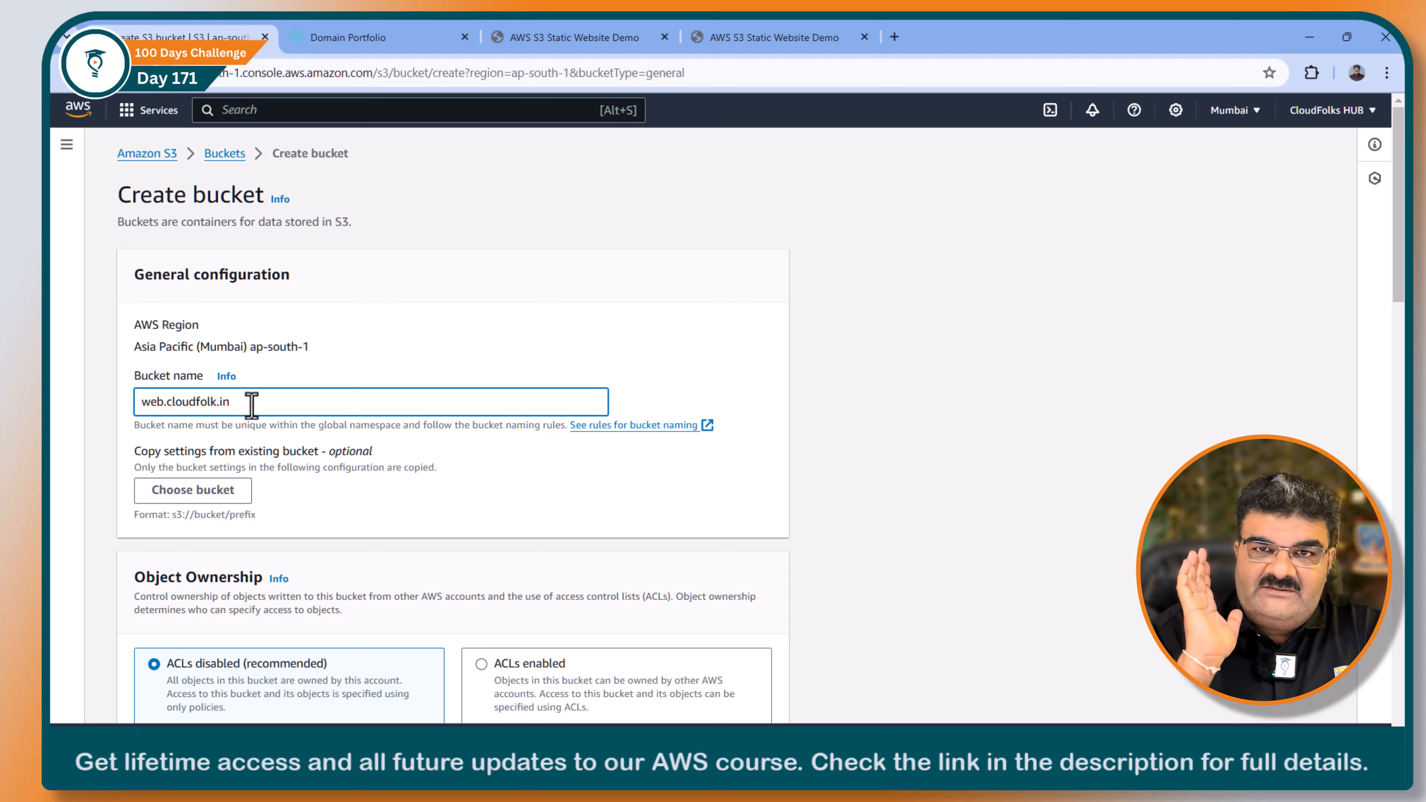
Step: Create the bucket with the default settings and open web.cloudfolk.in from the bucket list
scroll(252, 410, down, 20)
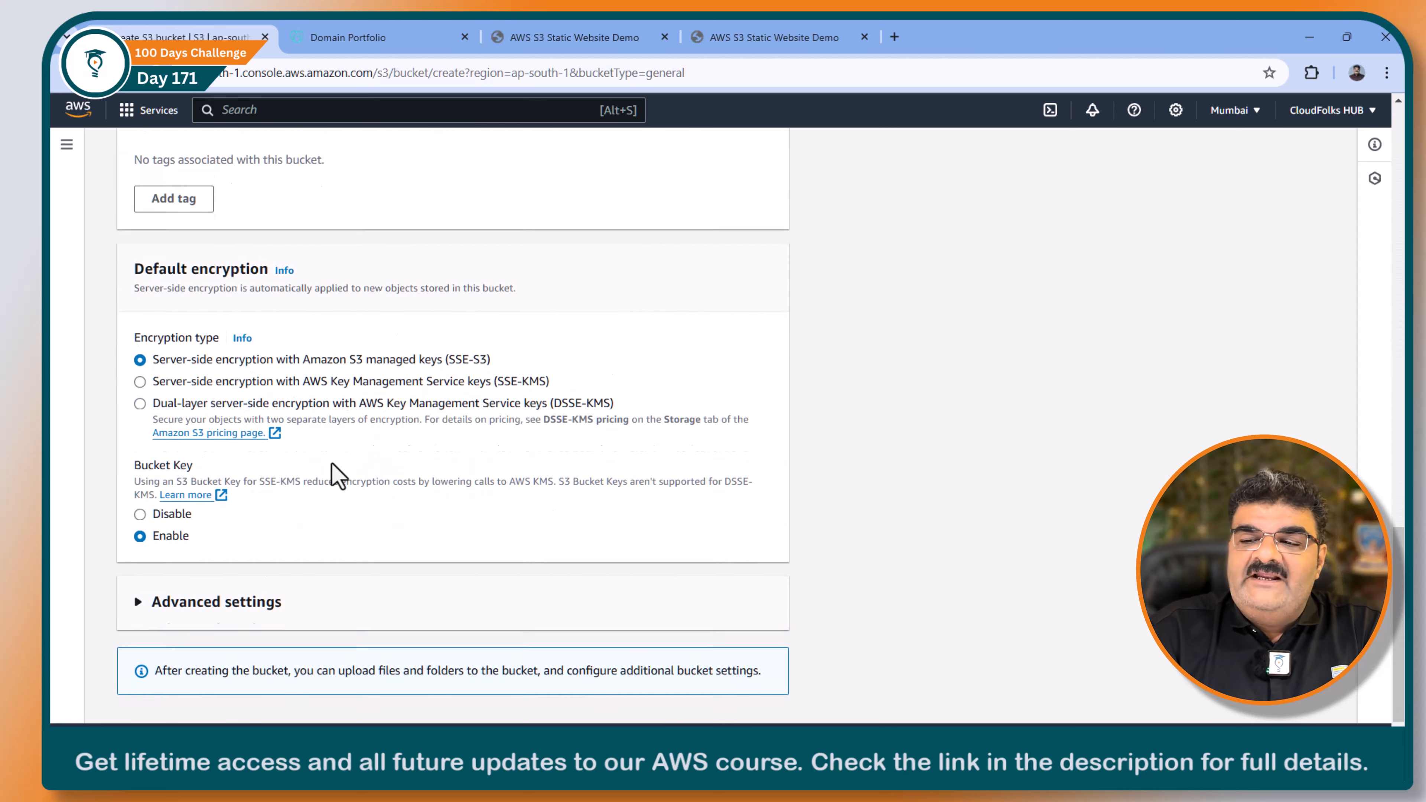
click(720, 697)
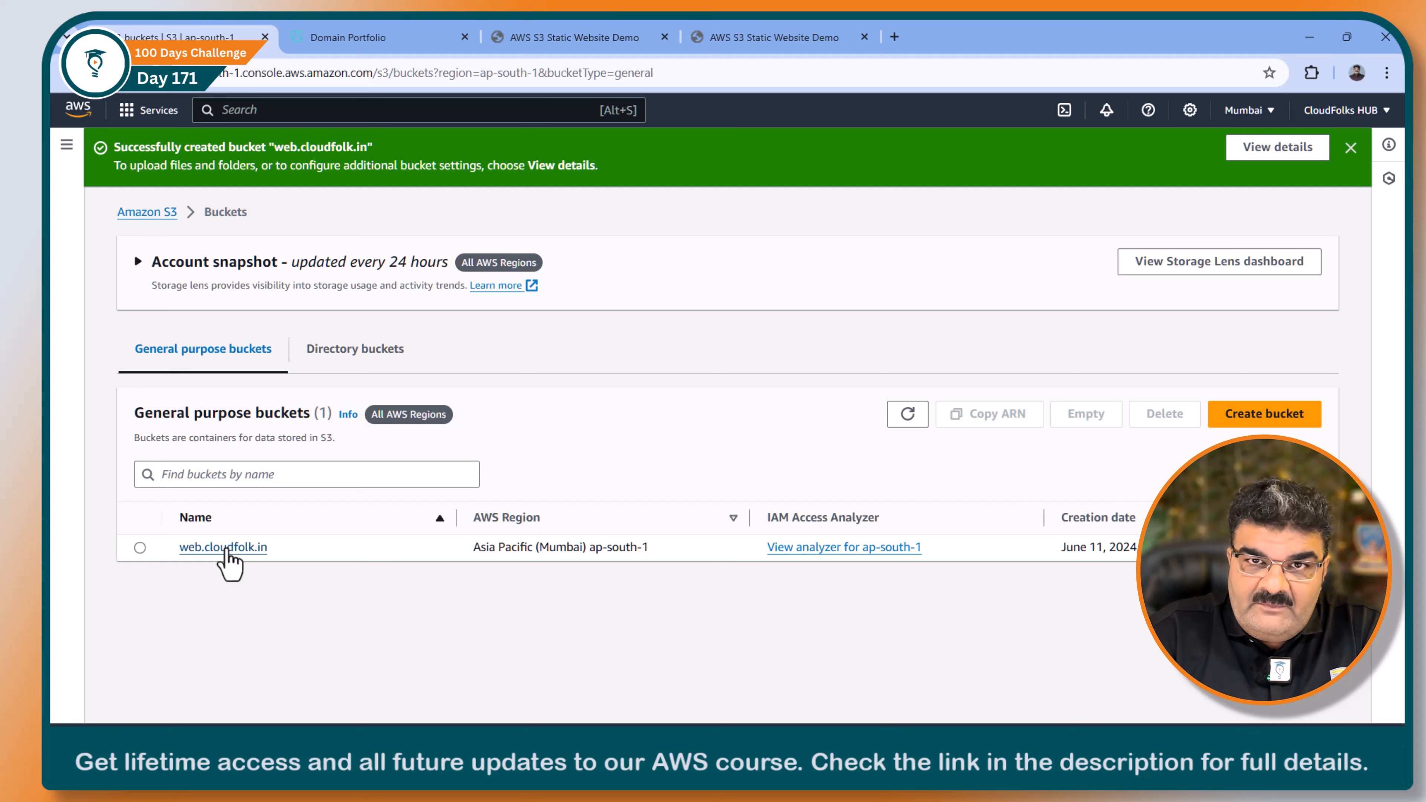
click(226, 550)
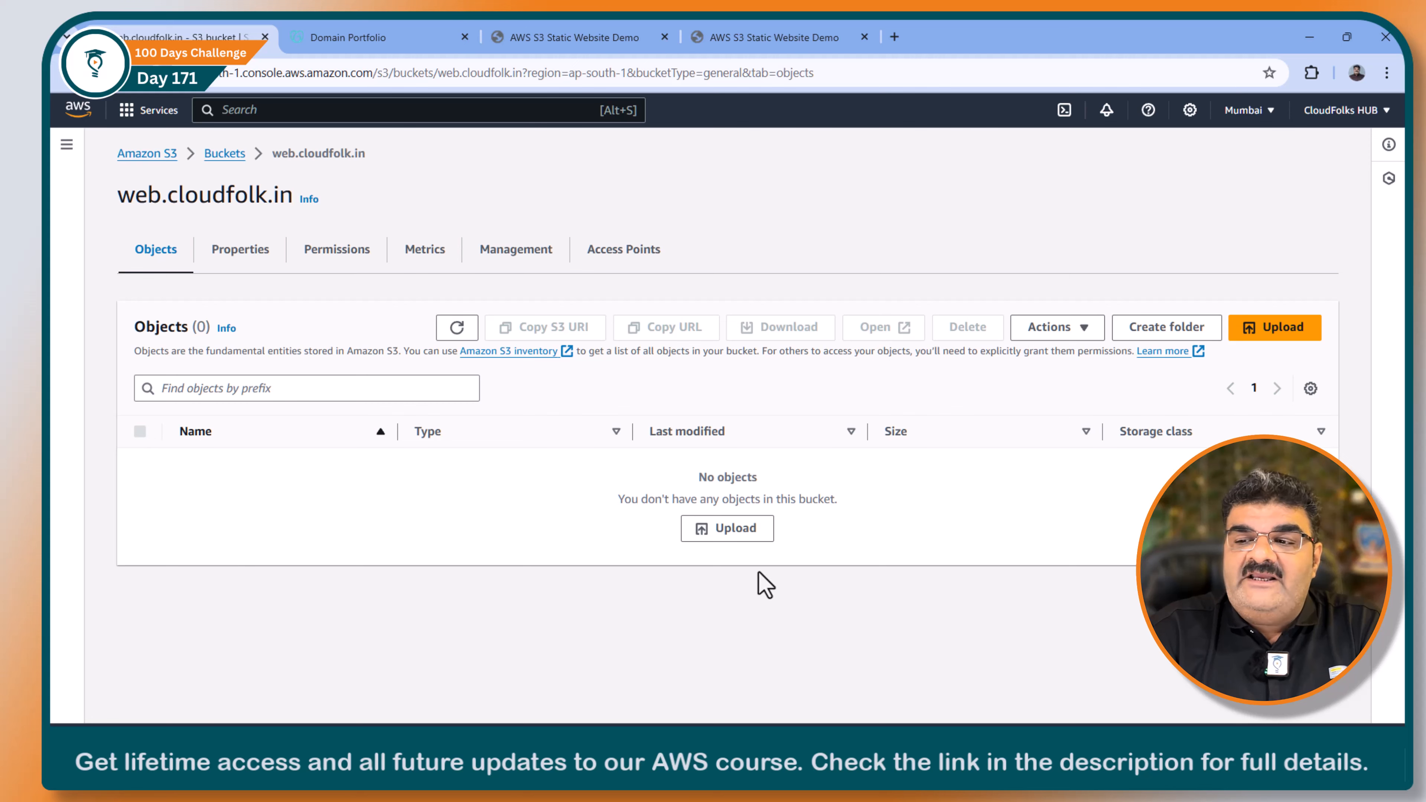
Step: Upload index.html, scripts.js and styles.css from the cloudfolks folder to the bucket and close the upload summary
click(729, 527)
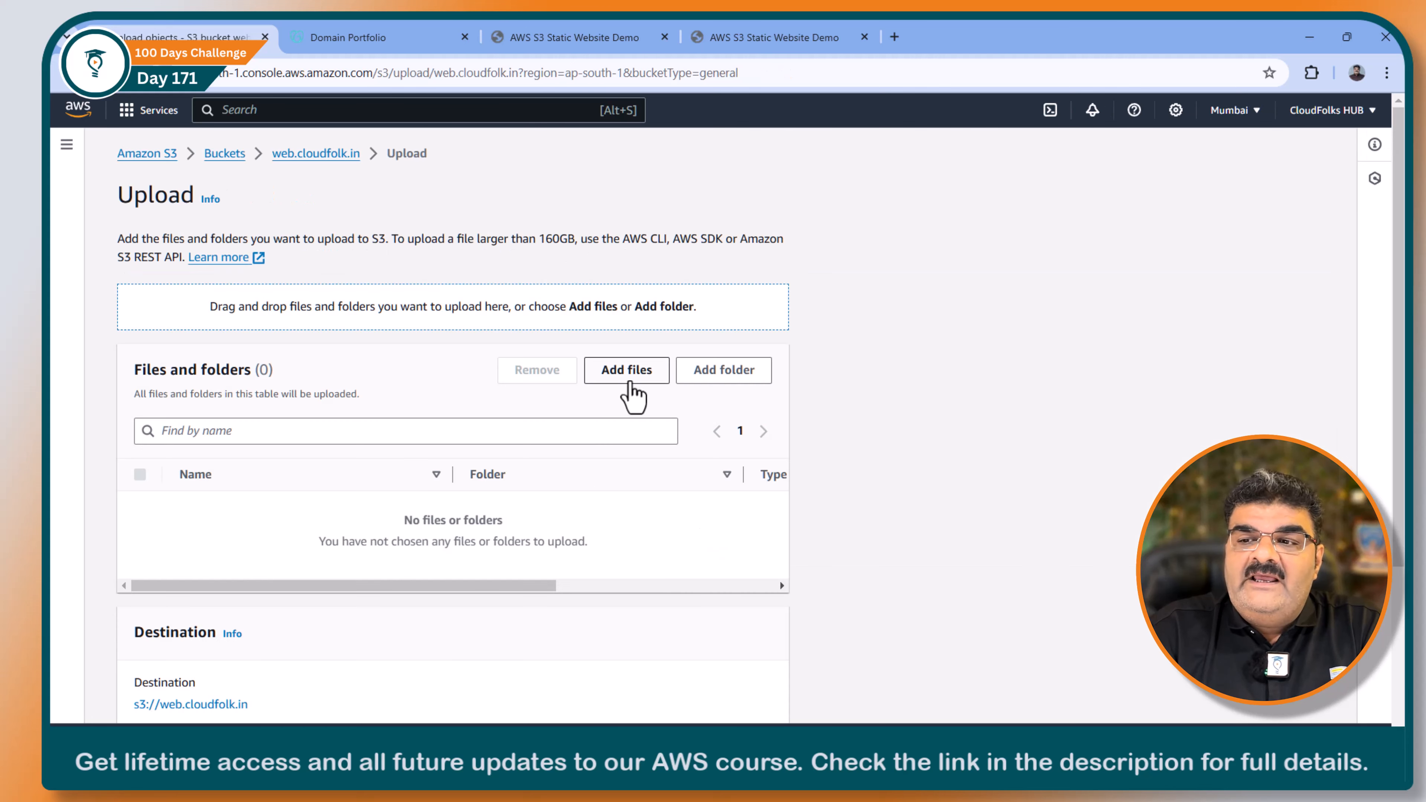
click(630, 380)
drag(353, 416, 235, 140)
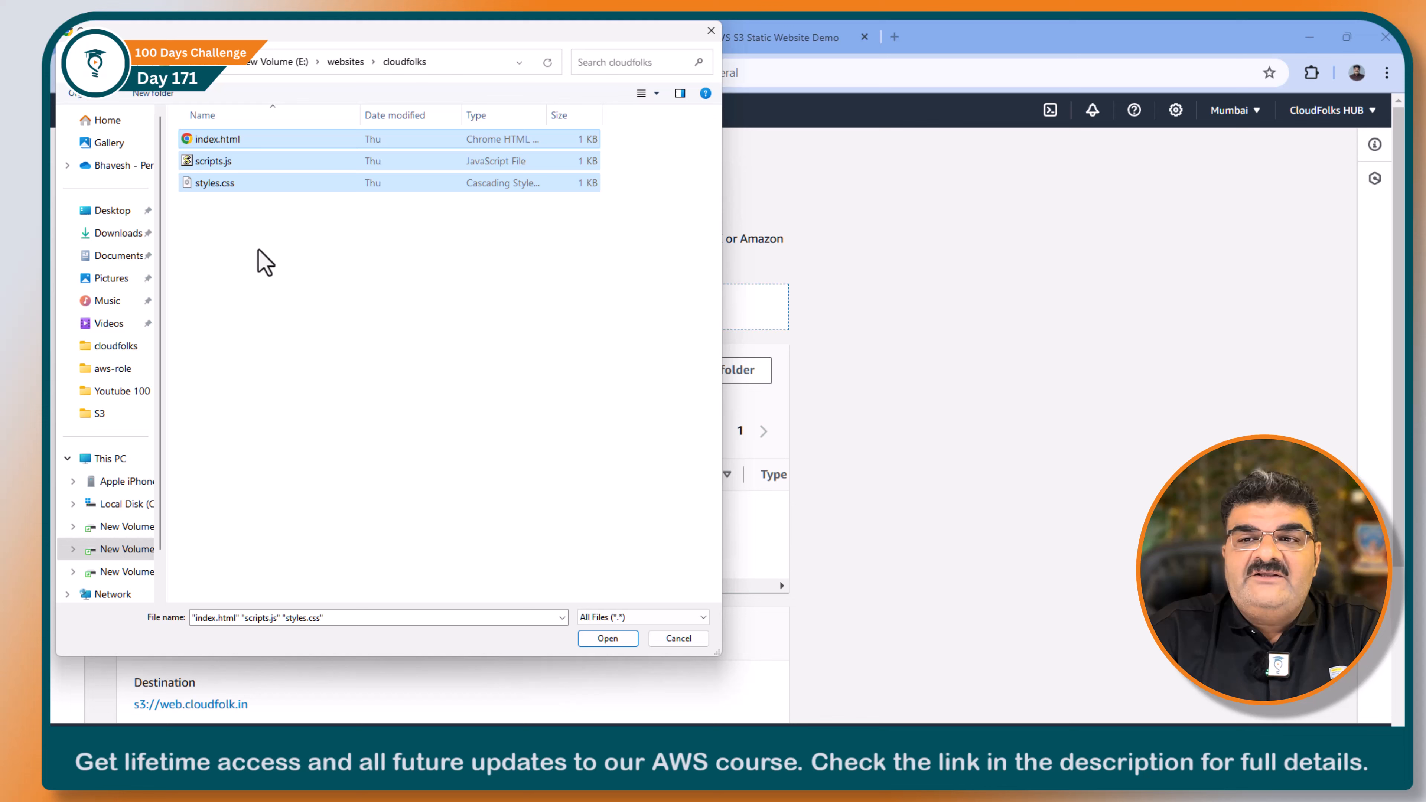
click(608, 639)
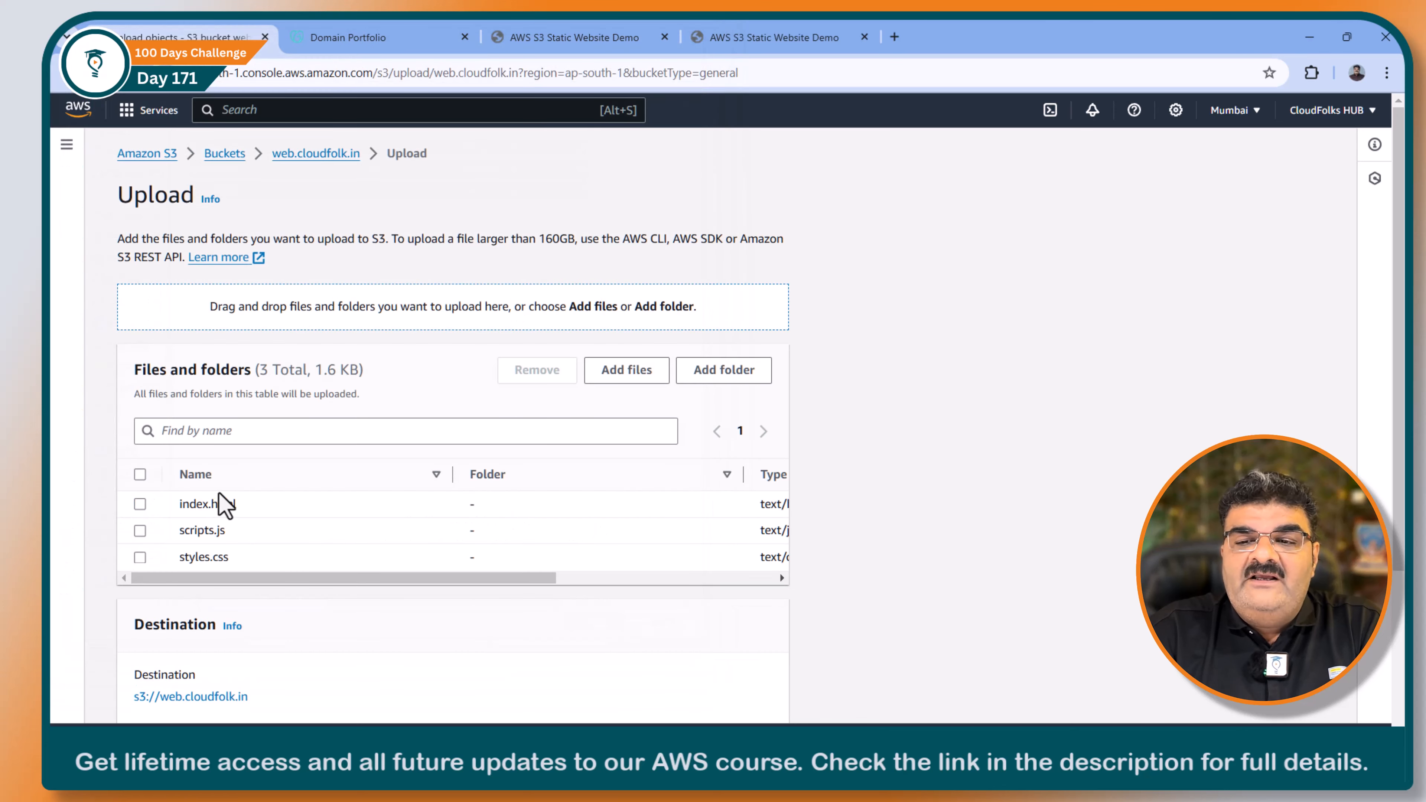
scroll(222, 504, down, 4)
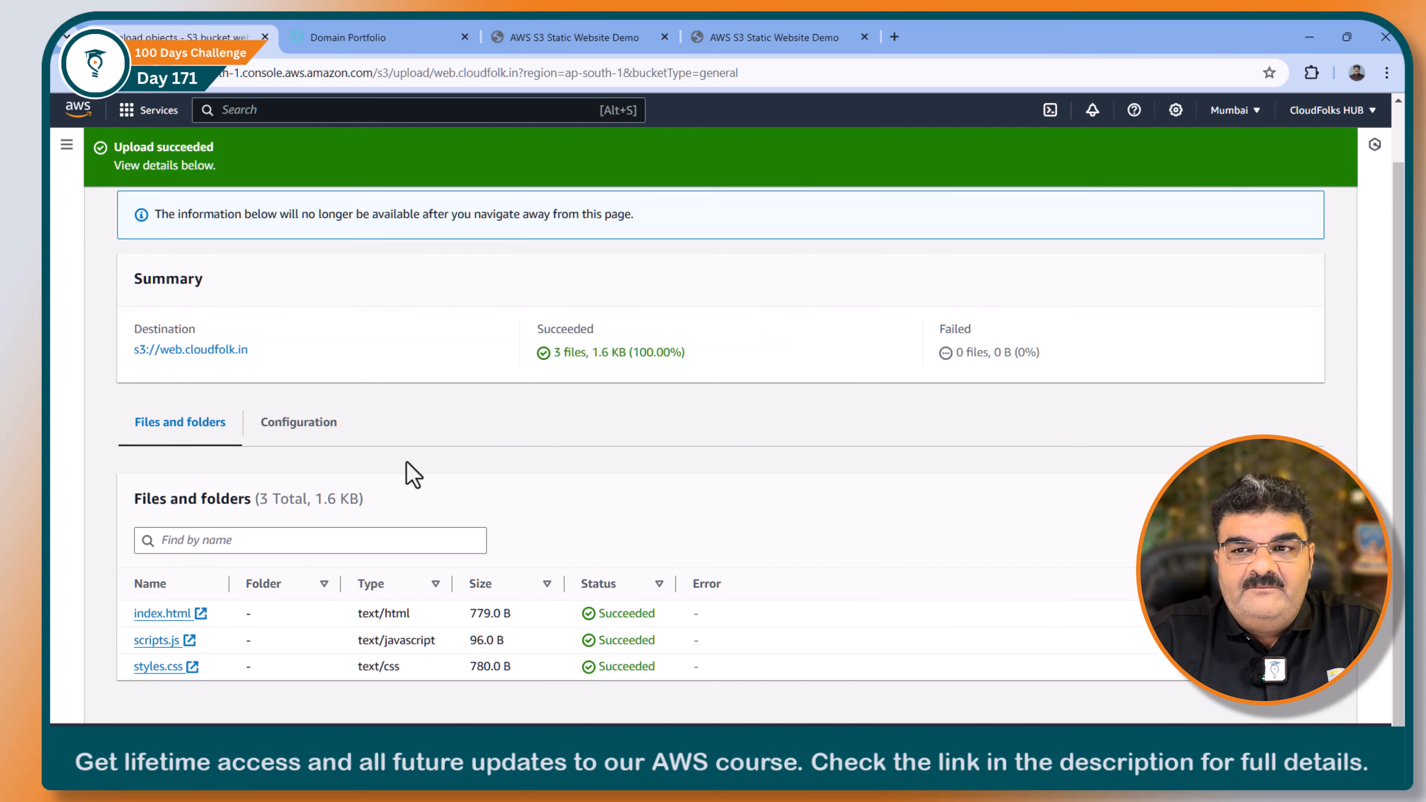
scroll(653, 510, up, 1)
click(1289, 225)
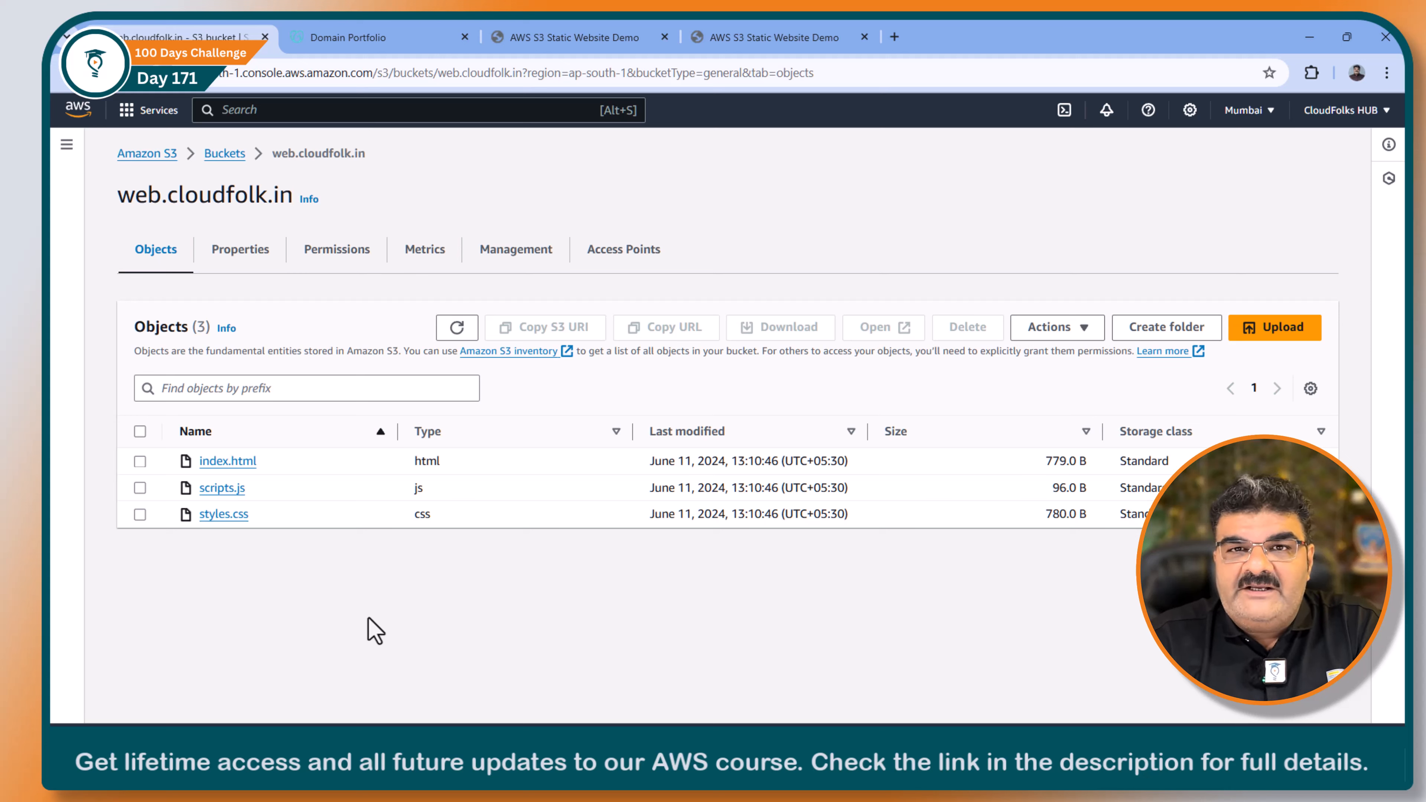
Step: Turn off Block all public access in the bucket's permissions and confirm the change with the word confirm
click(340, 276)
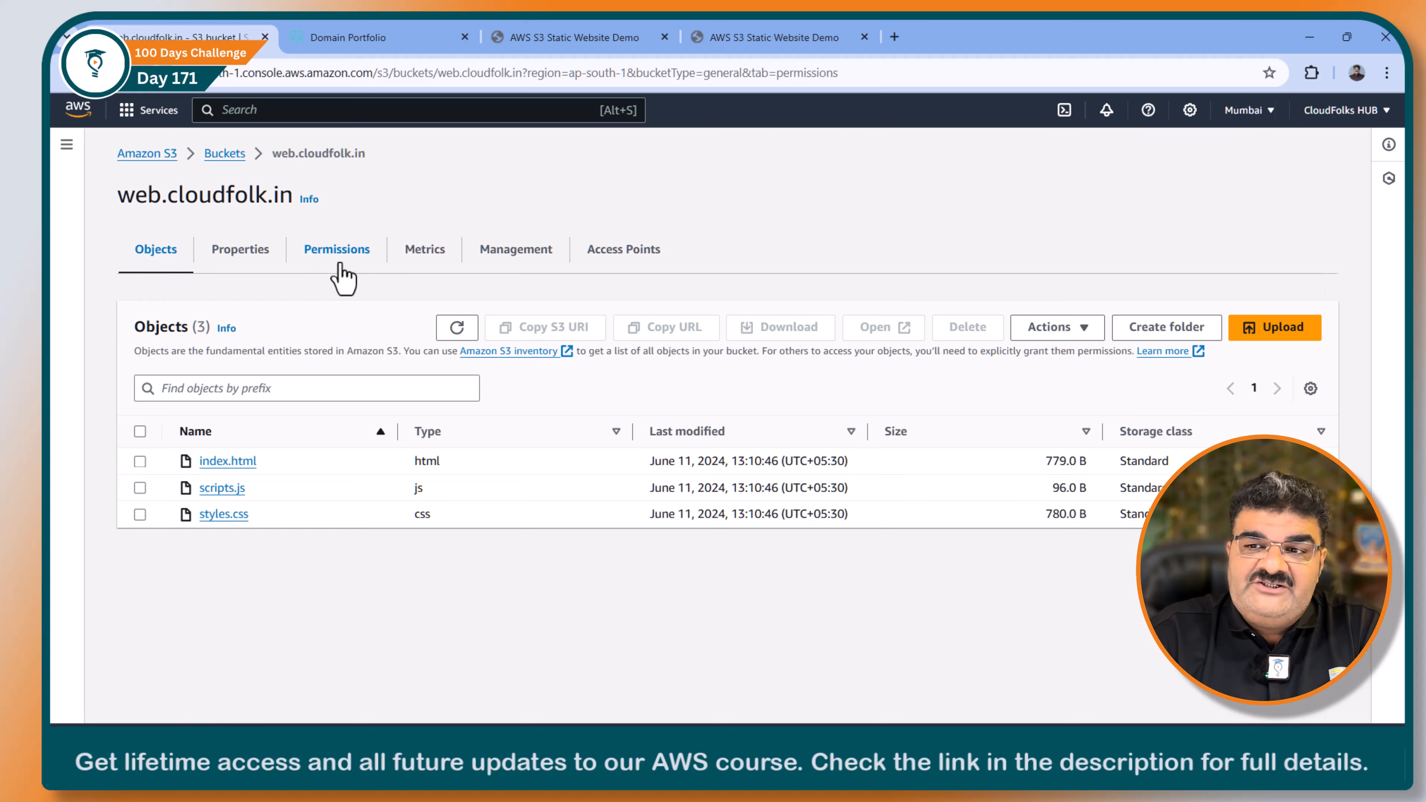
scroll(379, 373, down, 10)
scroll(213, 439, up, 4)
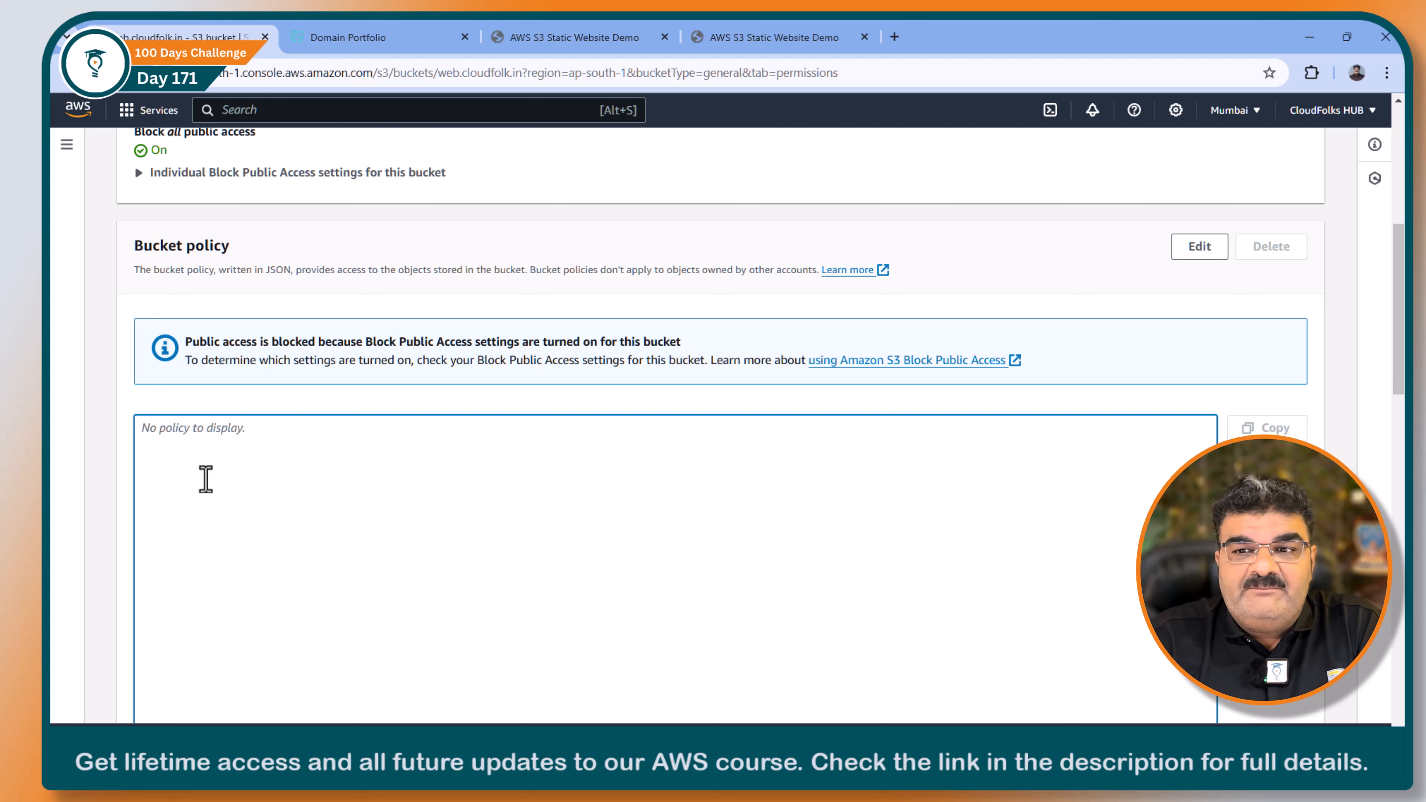
scroll(212, 509, up, 4)
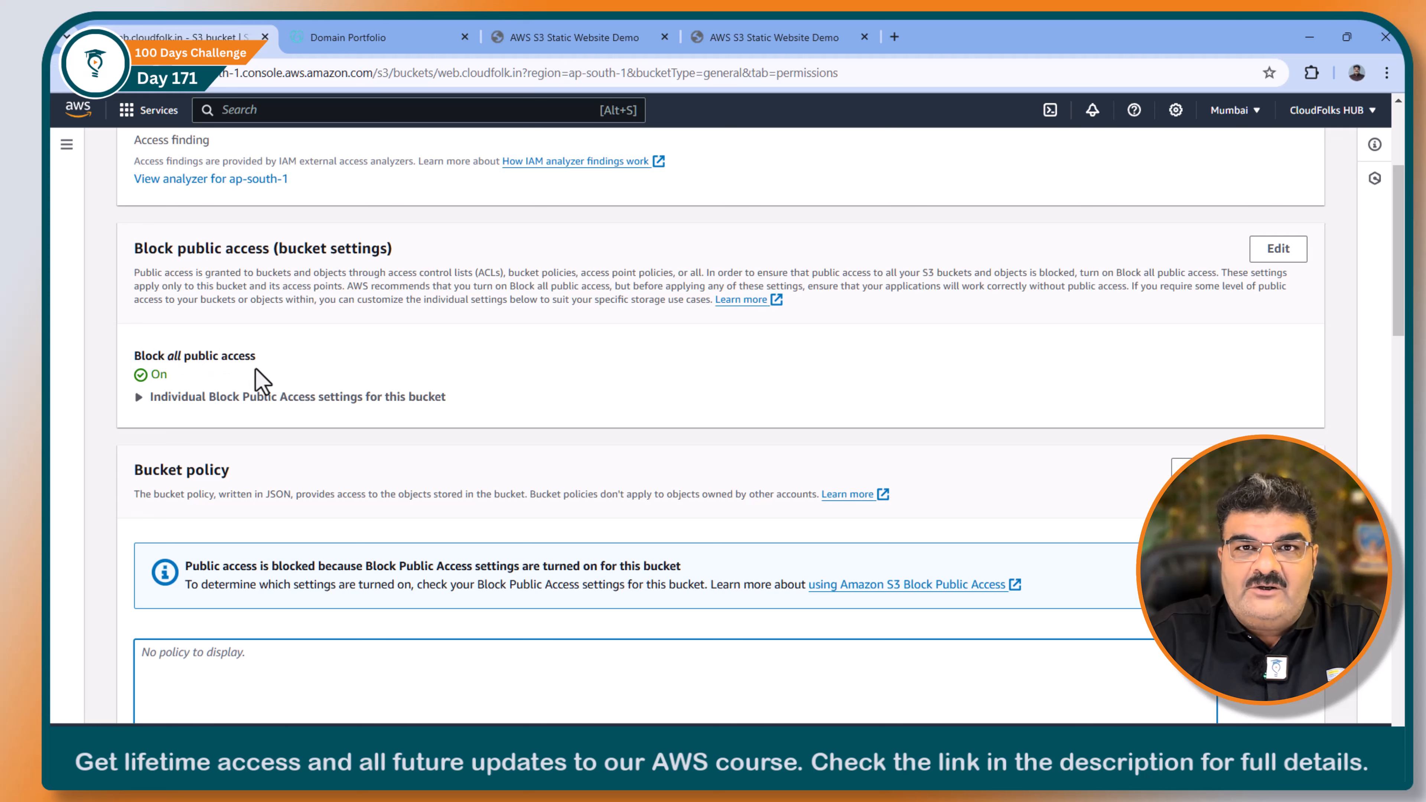
click(1274, 250)
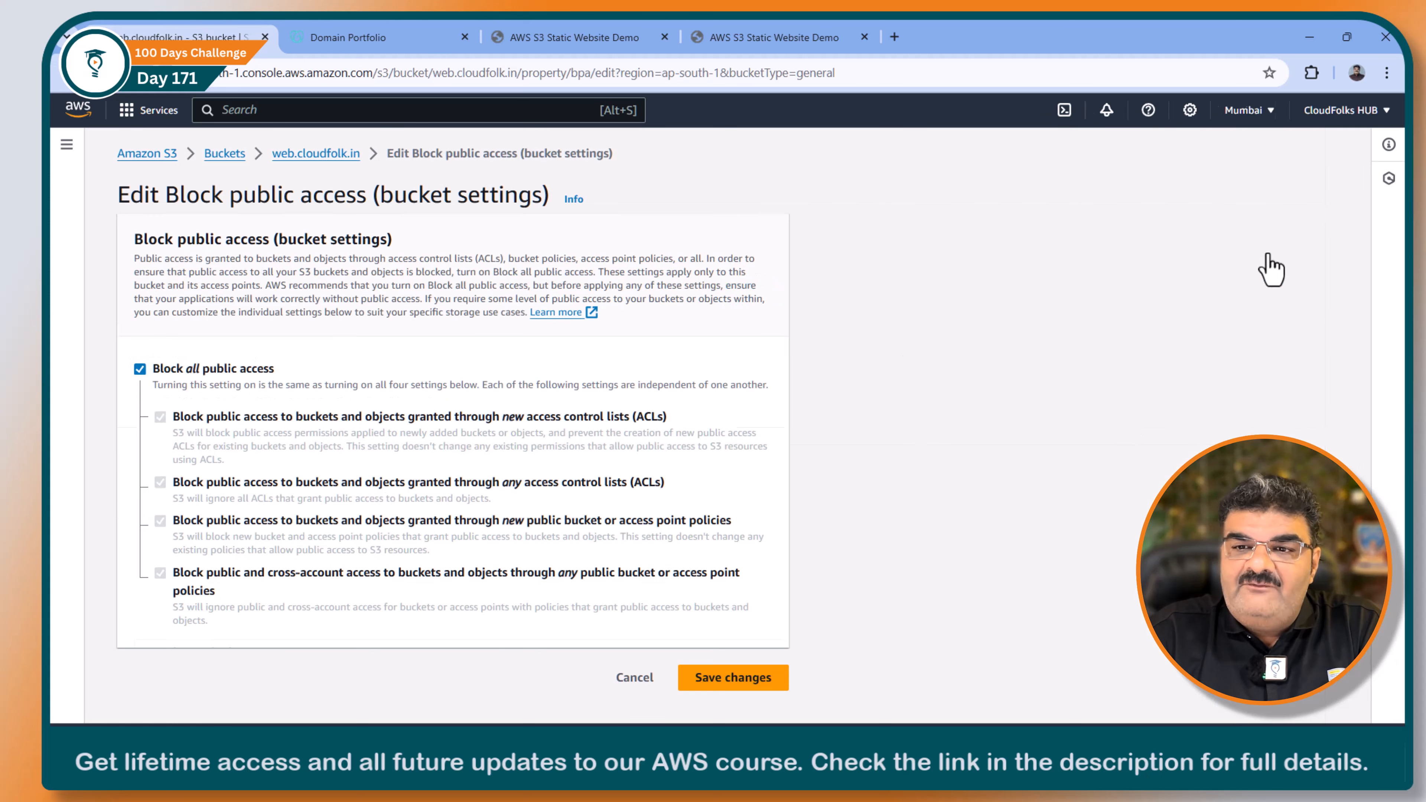
click(140, 369)
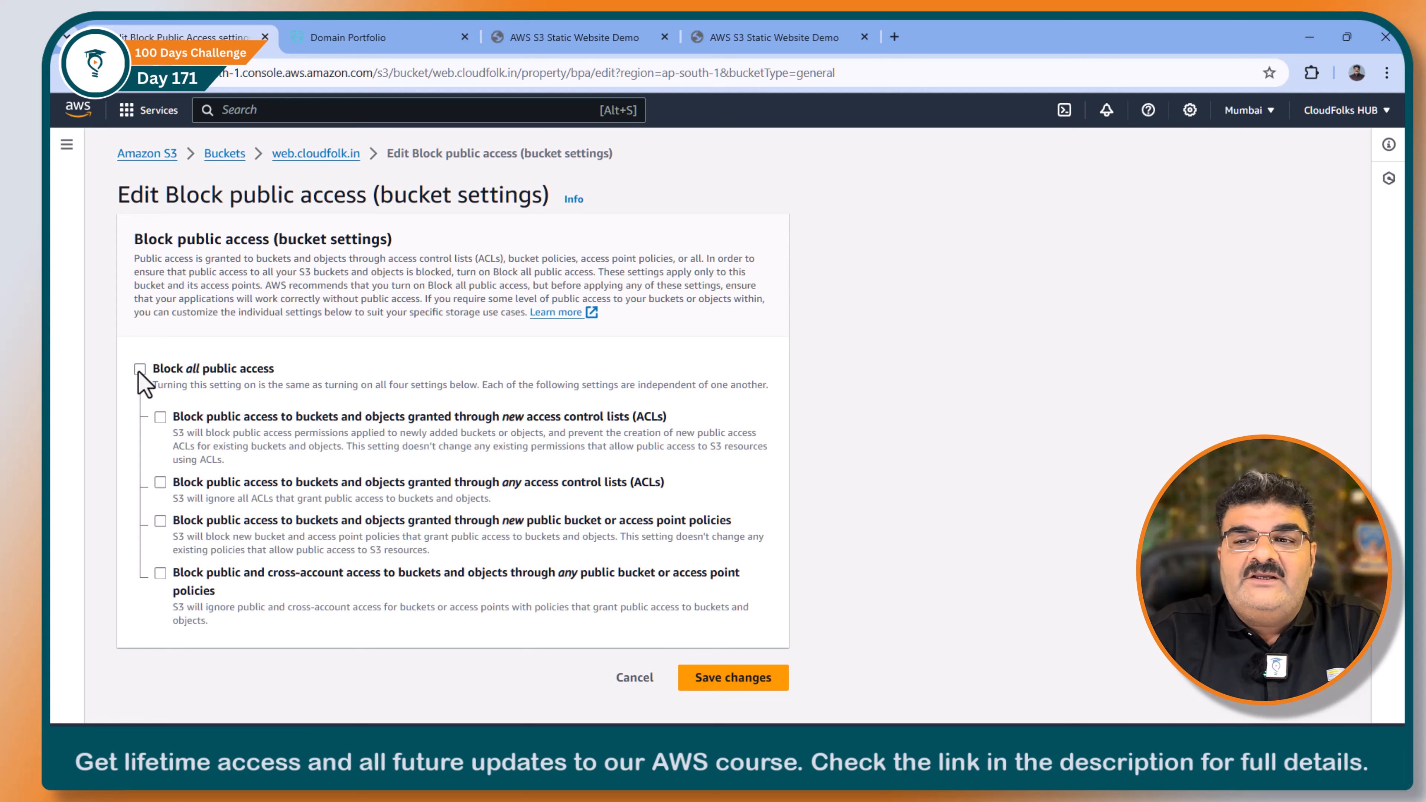
click(758, 679)
click(634, 482)
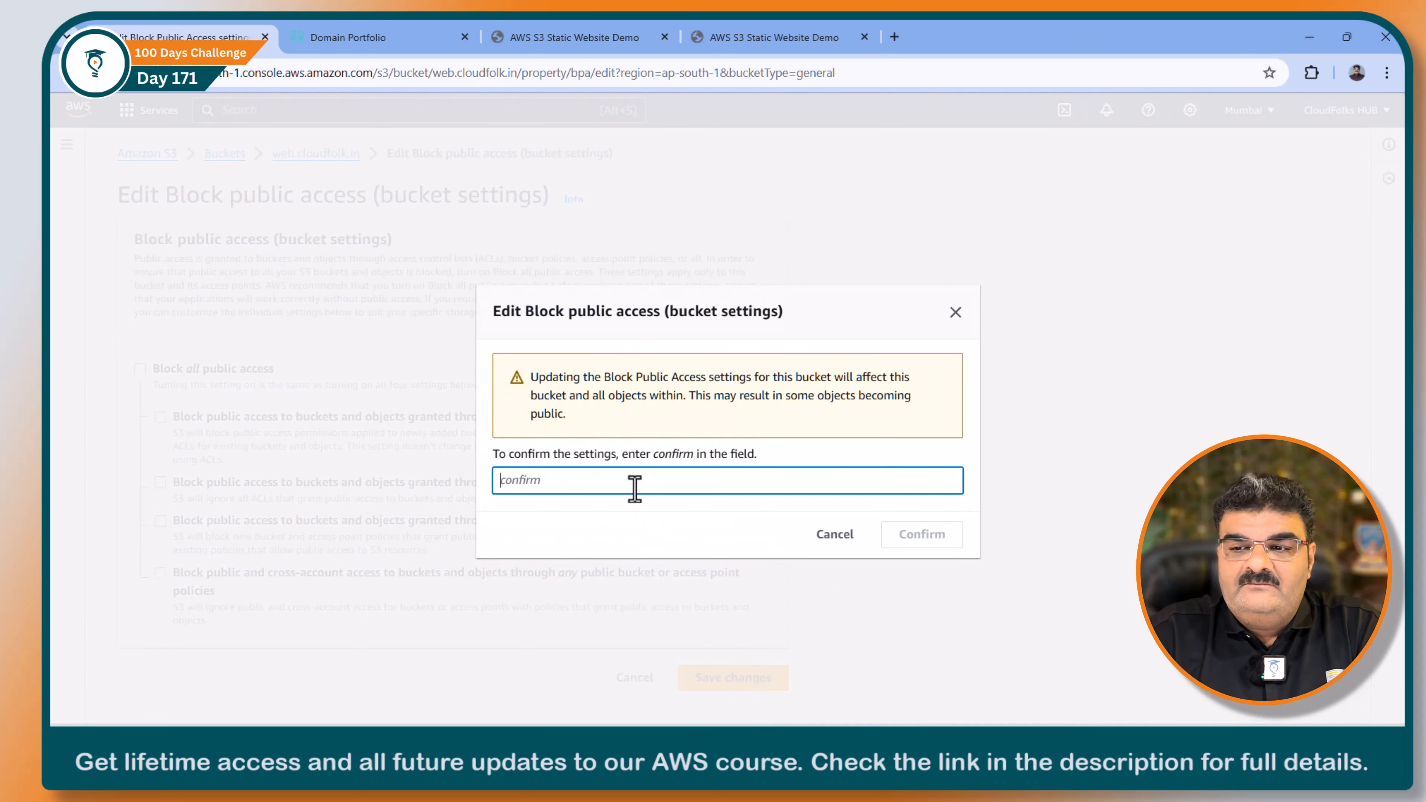
text(confi)
text(rm)
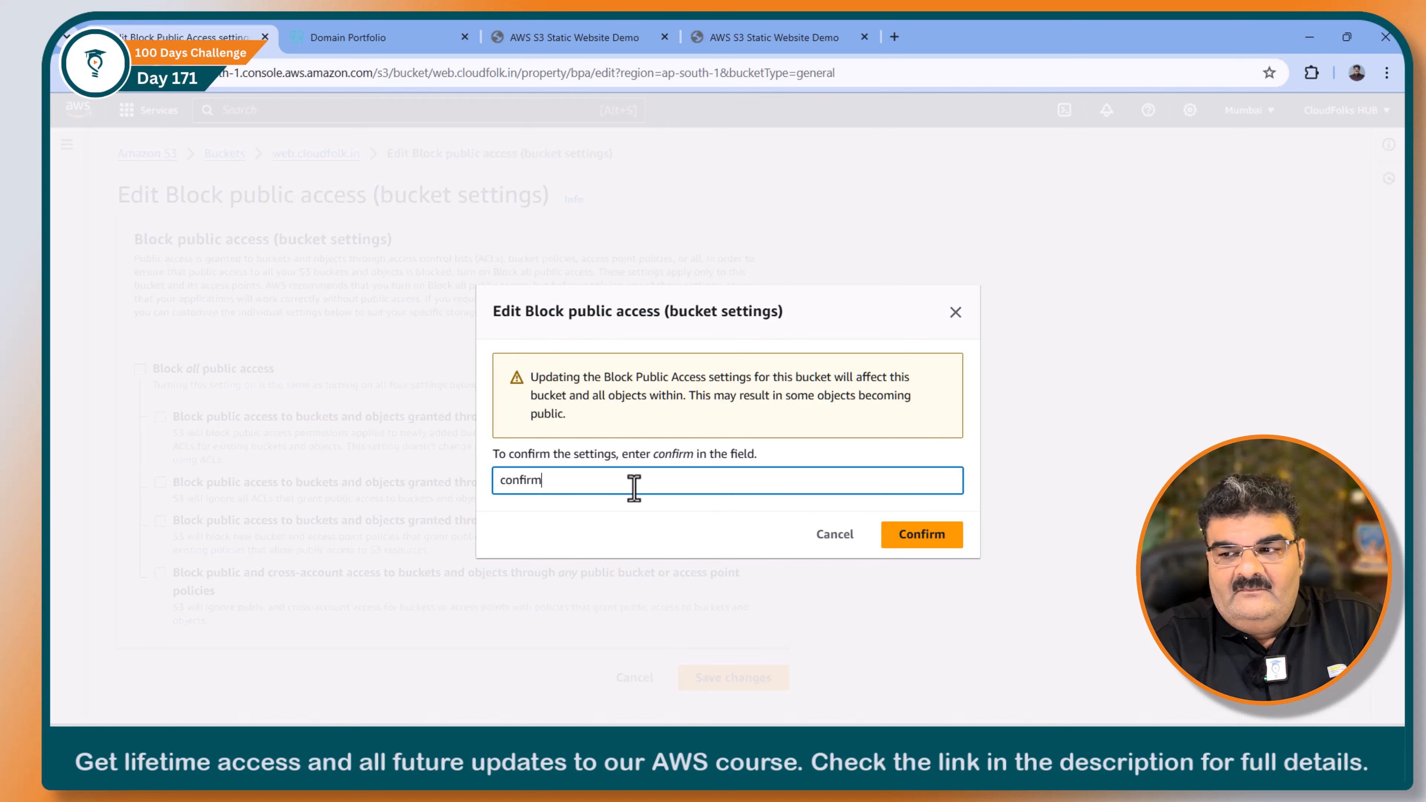
click(926, 540)
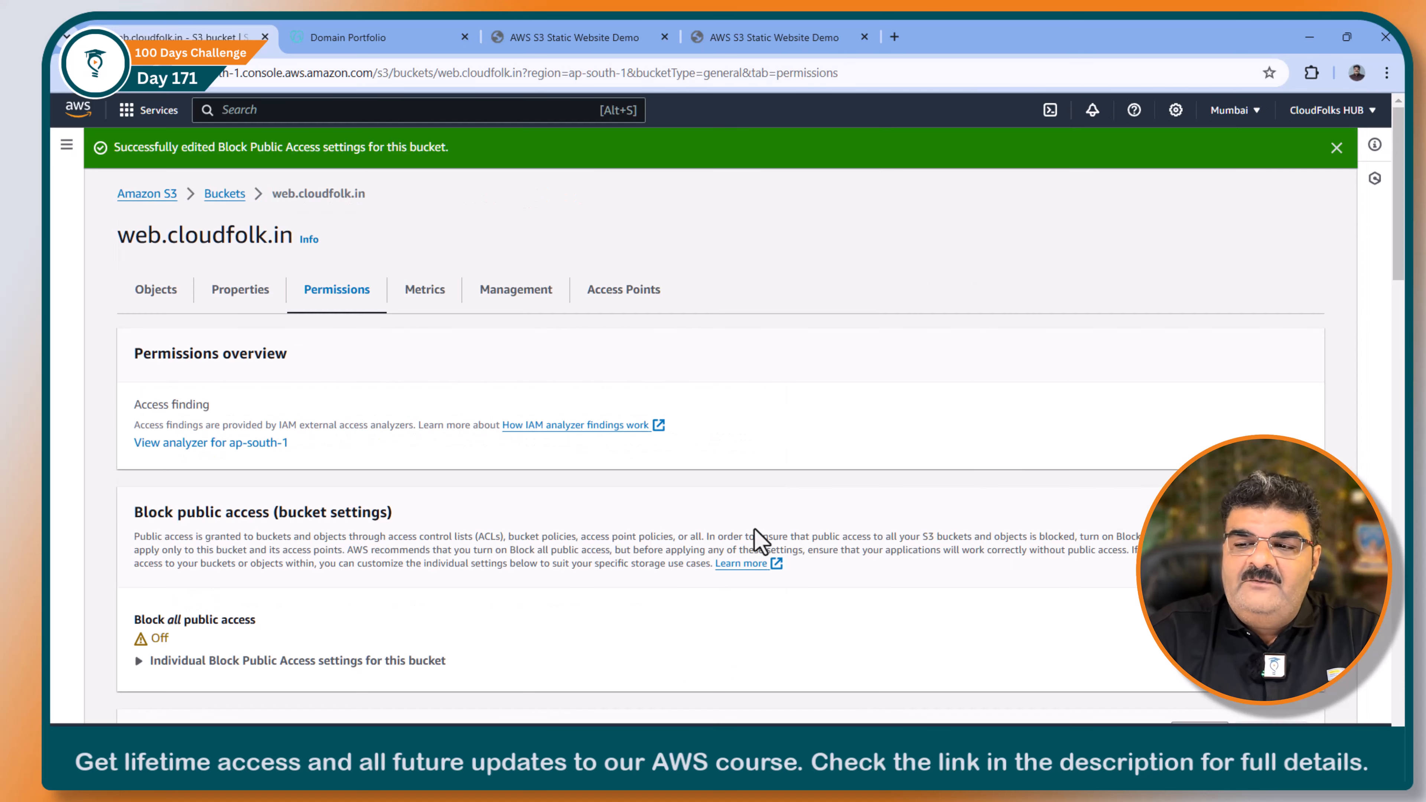
Step: Open the bucket policy of web.cloudfolk.in for editing and launch the AWS Policy Generator
scroll(446, 503, down, 5)
scroll(286, 483, up, 5)
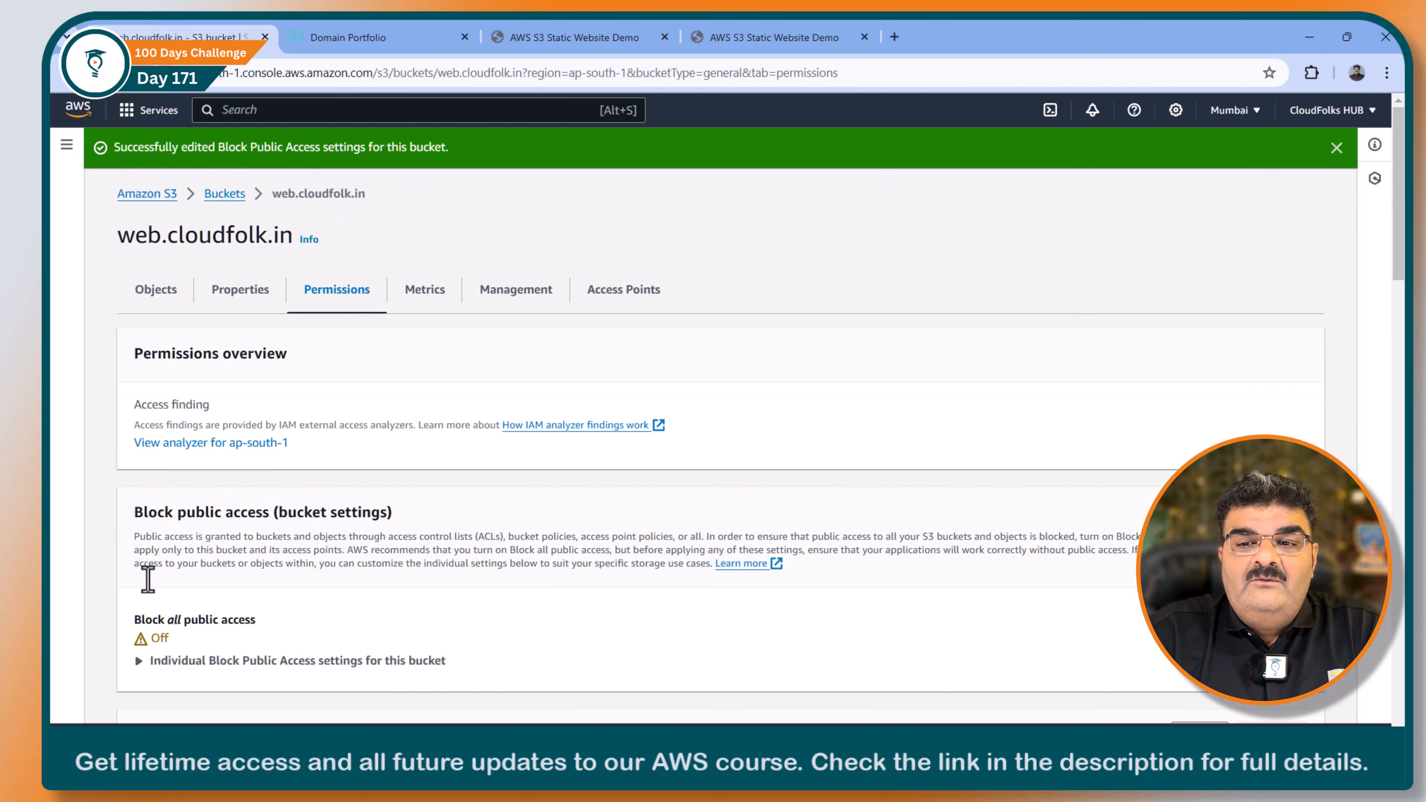
scroll(255, 643, down, 4)
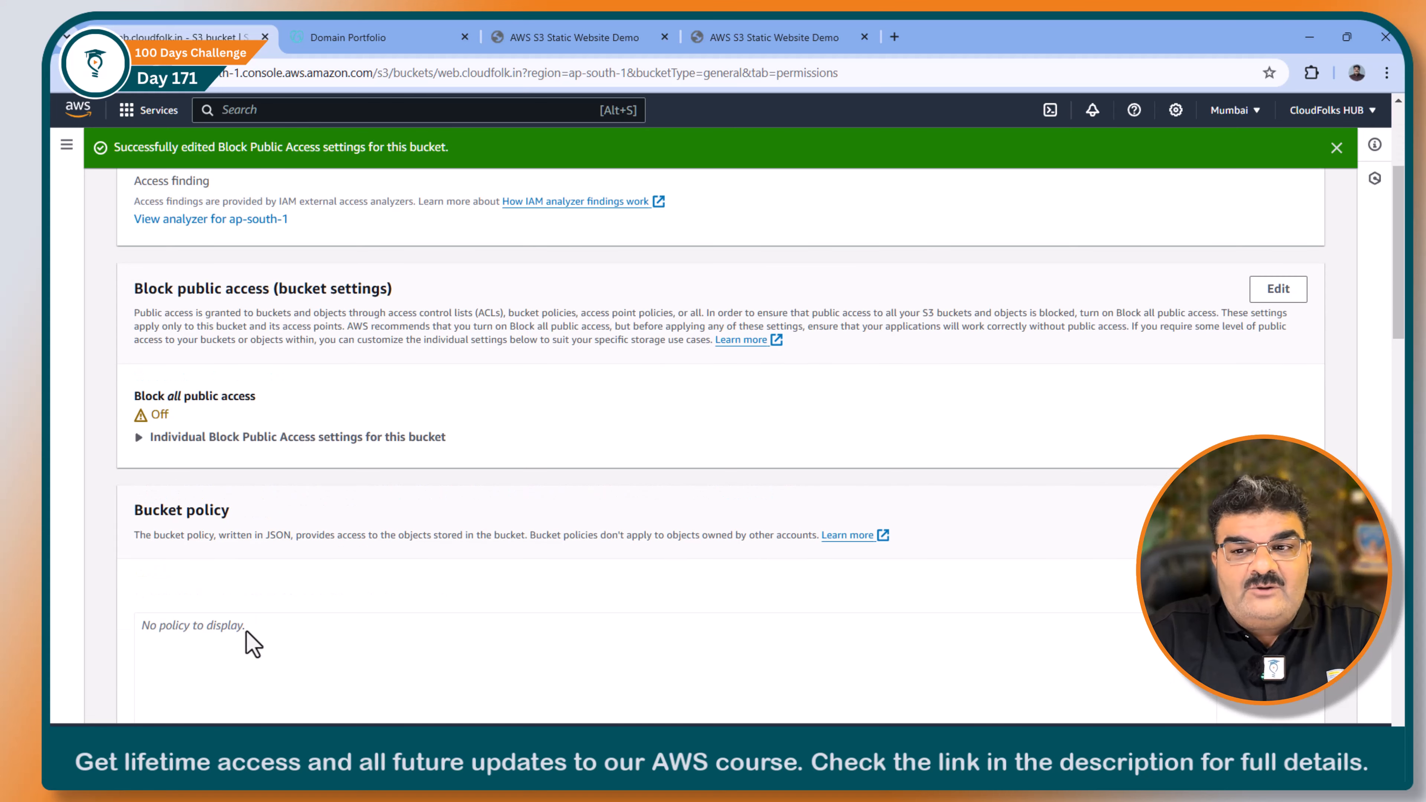
click(273, 641)
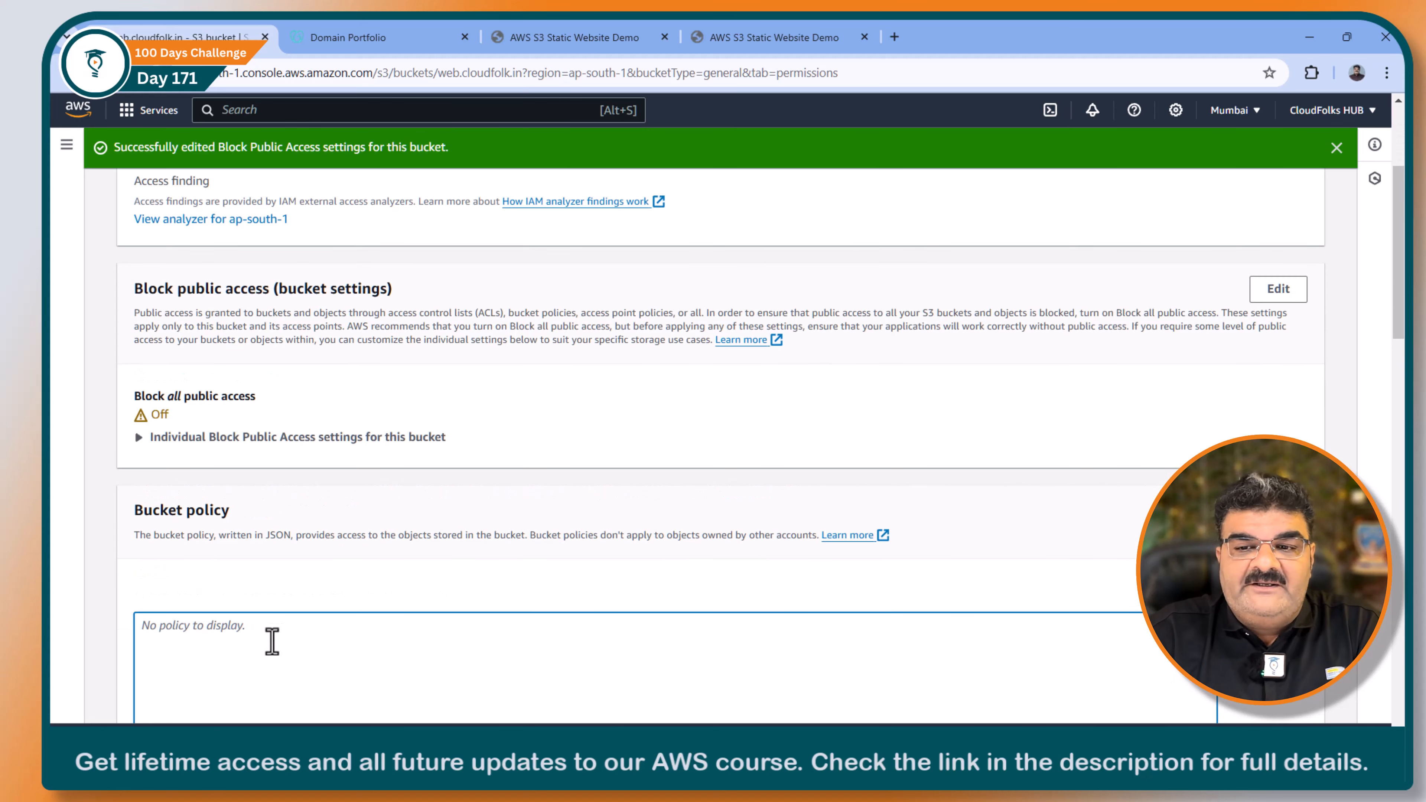
scroll(298, 646, down, 4)
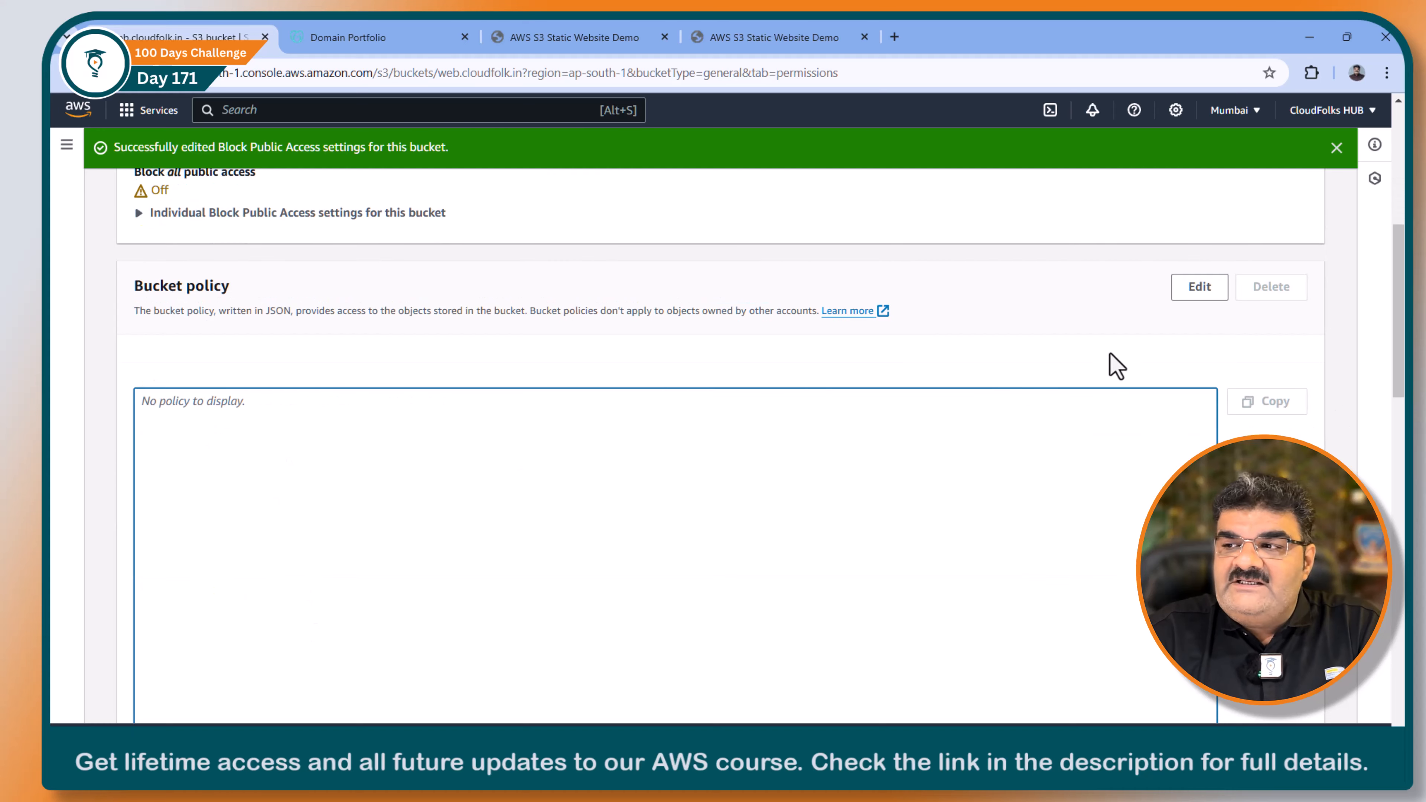
click(1198, 287)
click(1211, 279)
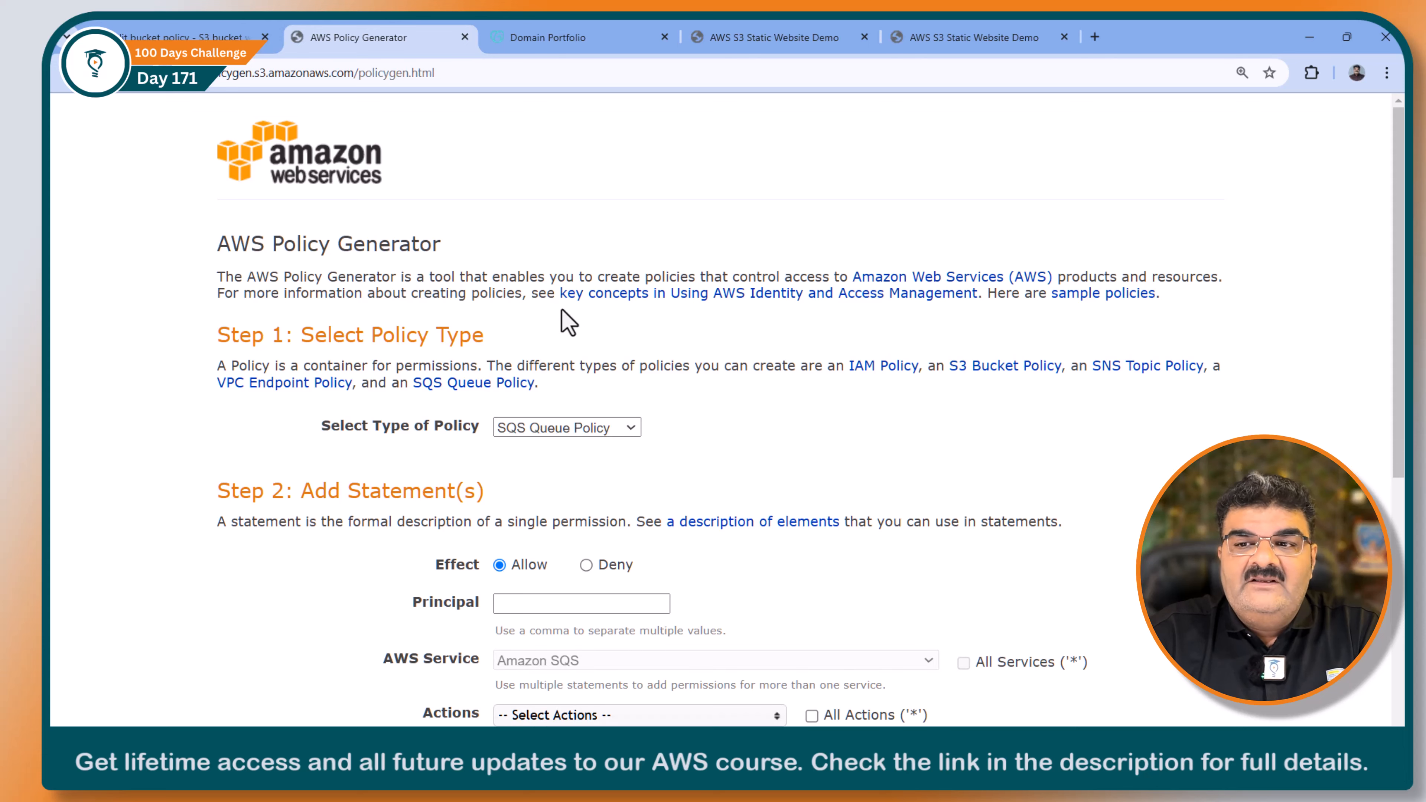
Step: Set the policy type to S3 Bucket Policy and enter * as the principal of the Allow statement
scroll(568, 323, down, 4)
click(593, 204)
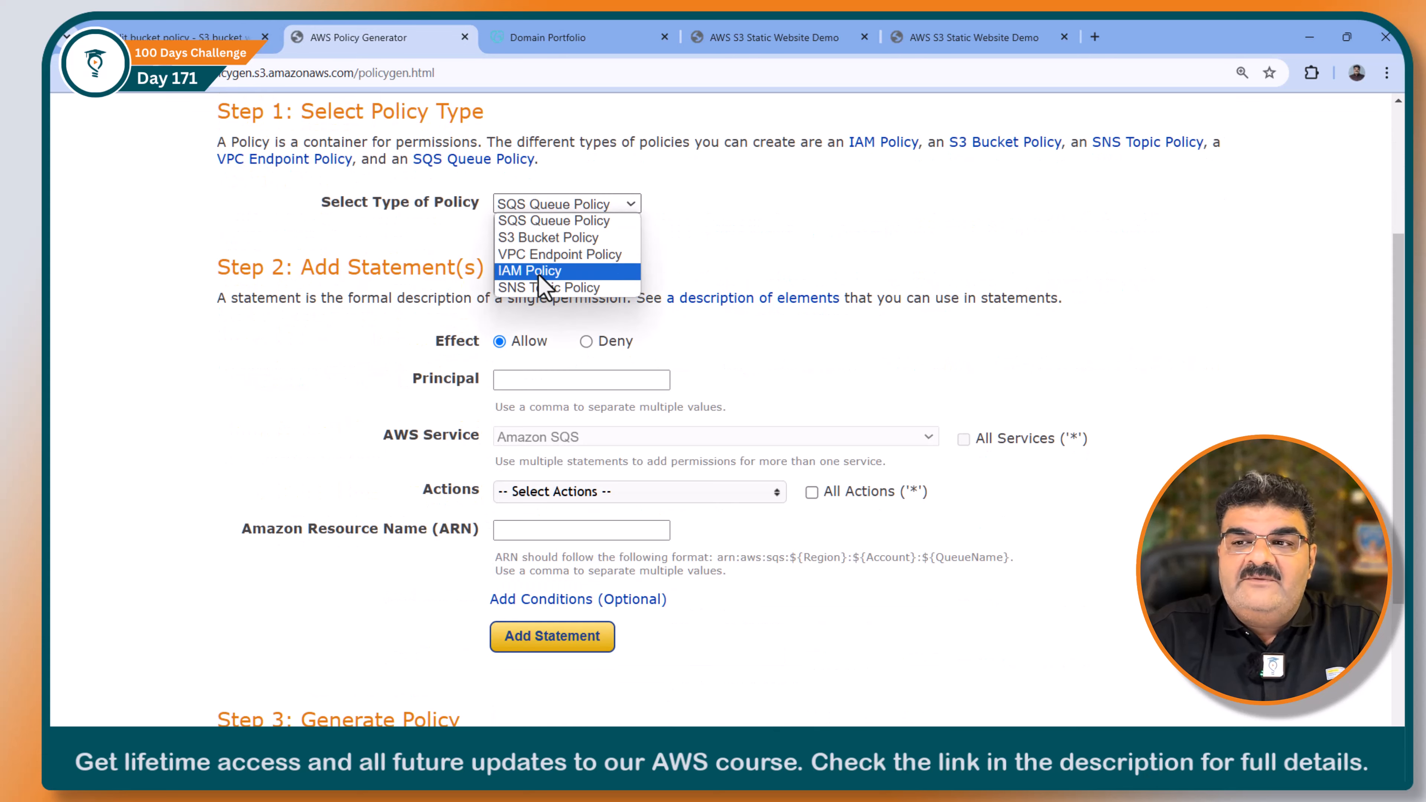
click(547, 240)
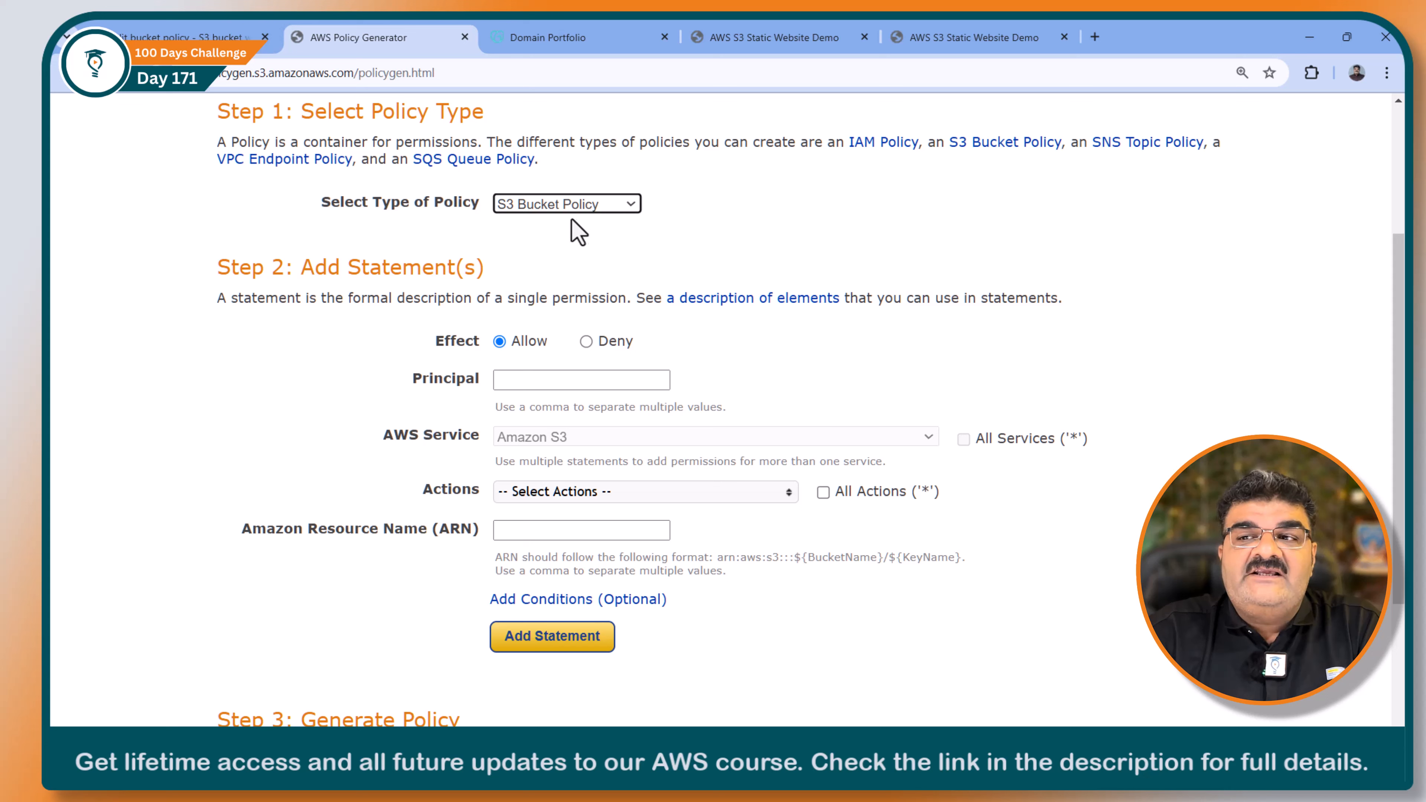
click(528, 380)
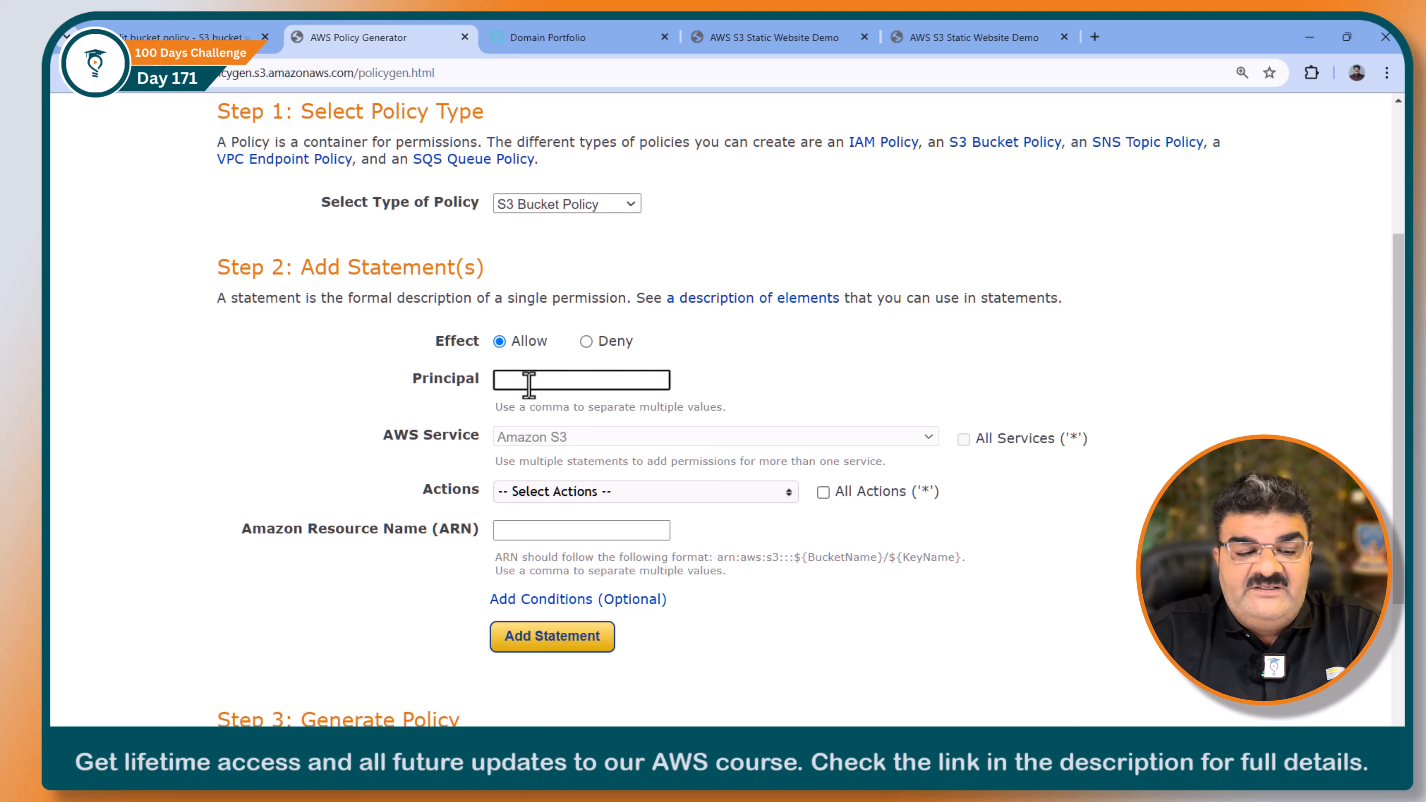
text(*)
key(Return)
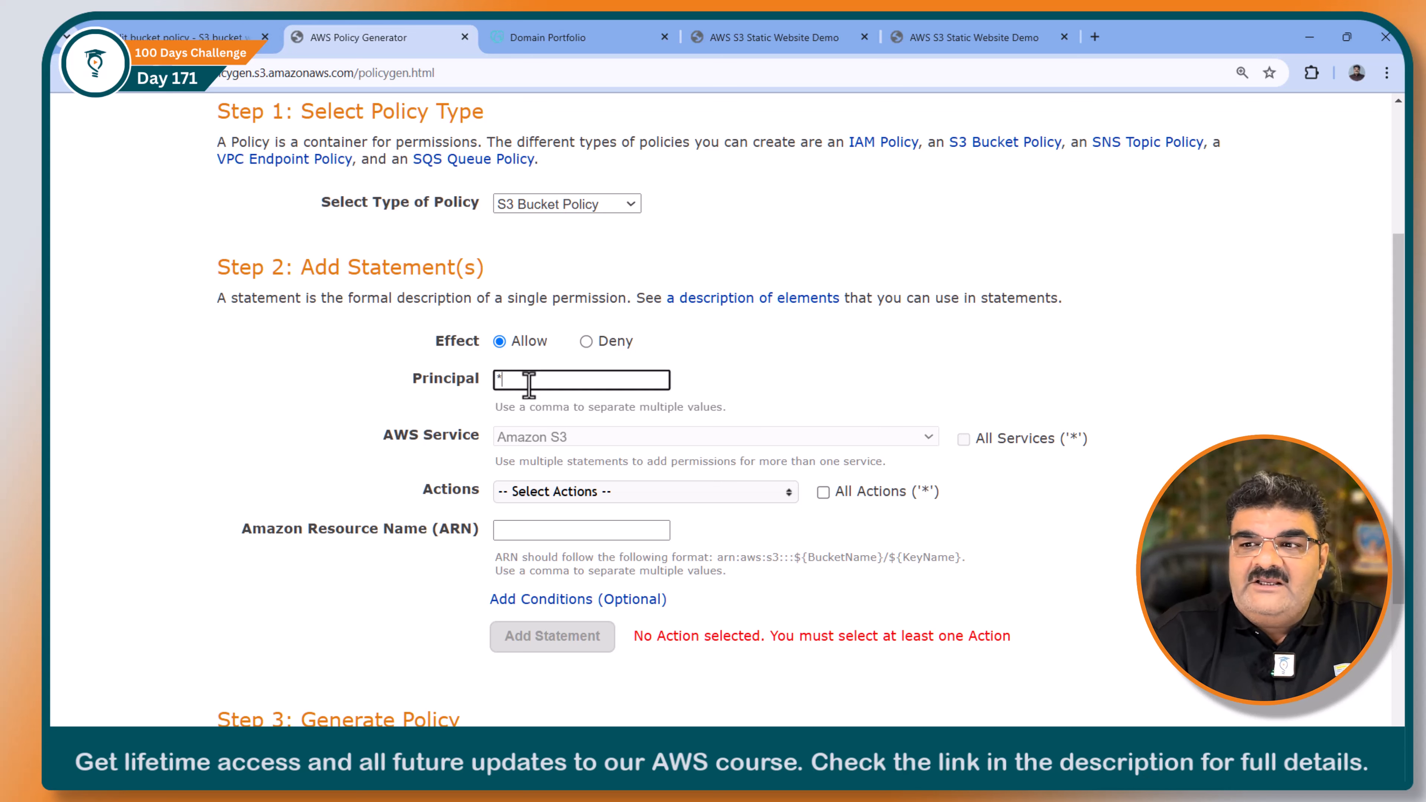
Step: Choose GetObject as the statement's only action
click(557, 493)
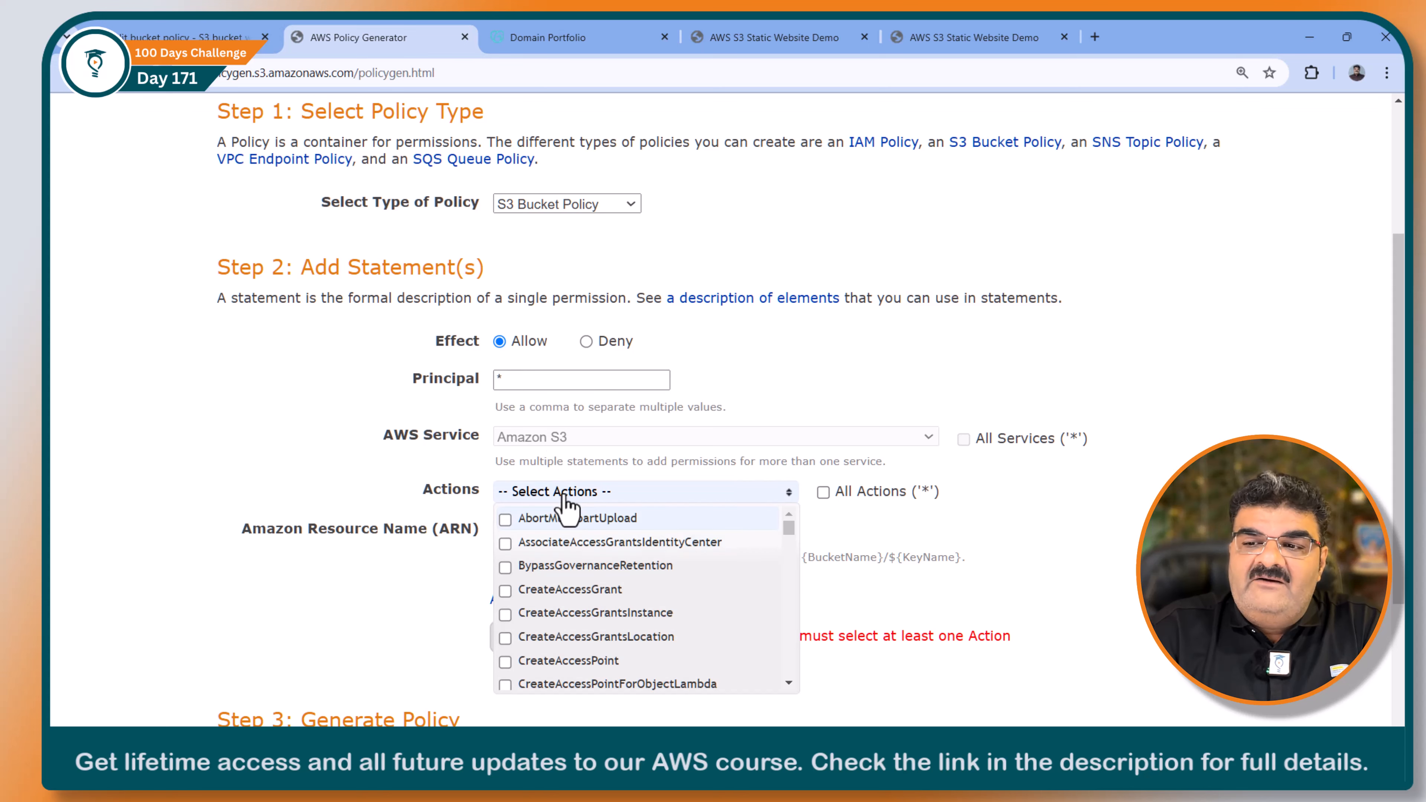
drag(790, 530, 783, 591)
click(561, 630)
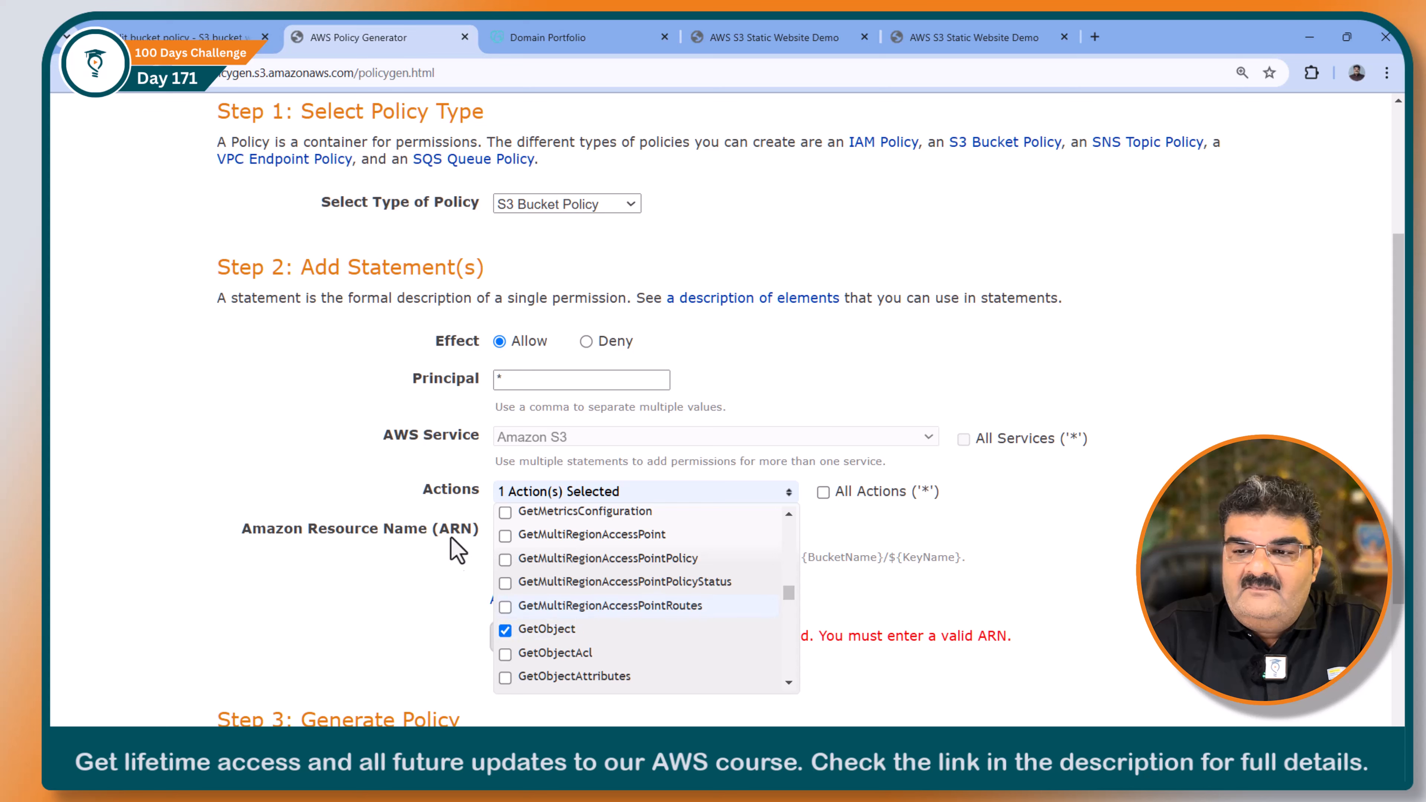
click(879, 539)
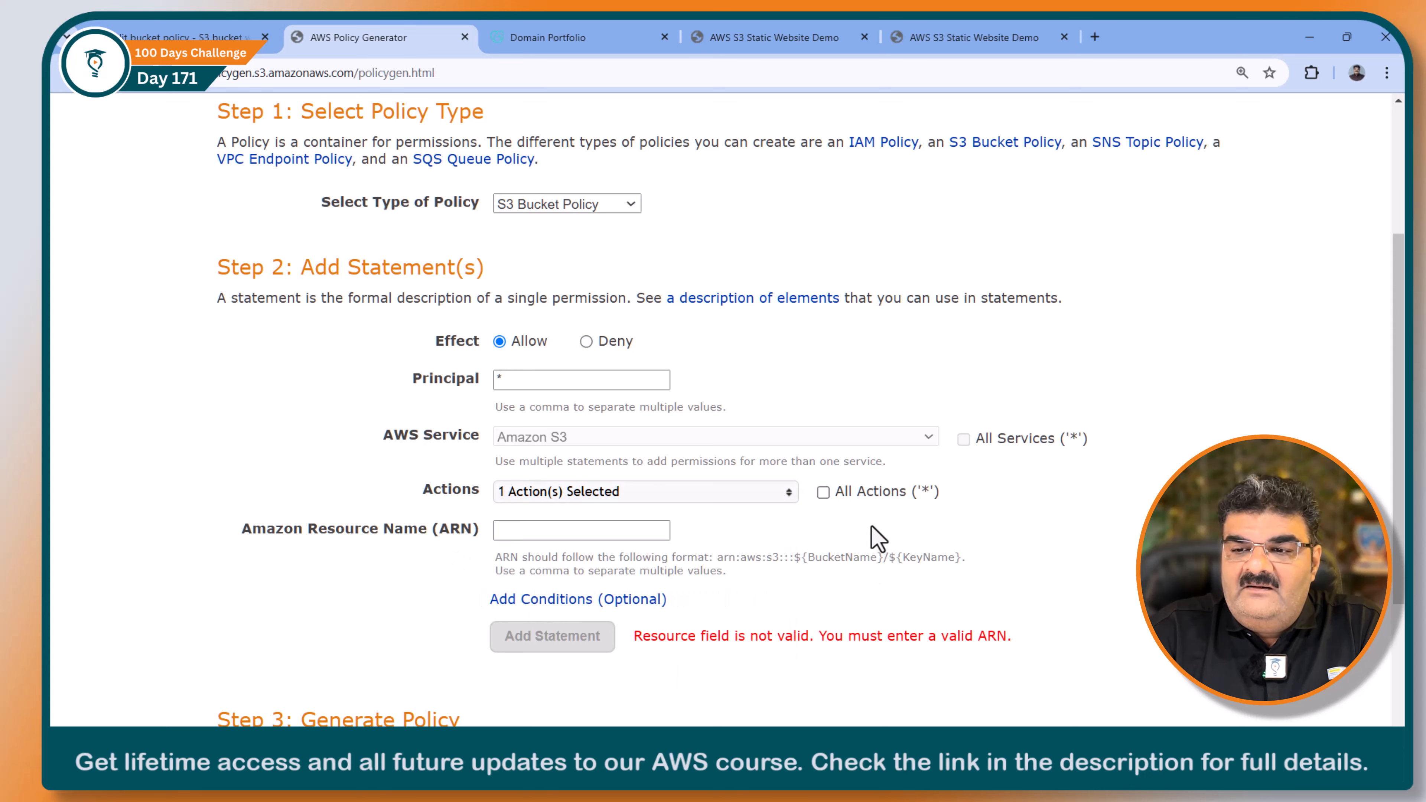
Step: Copy the bucket's ARN from the policy editor, enter it as arn:aws:s3:::web.cloudfolk.in/* in the generator, and add the statement
click(556, 531)
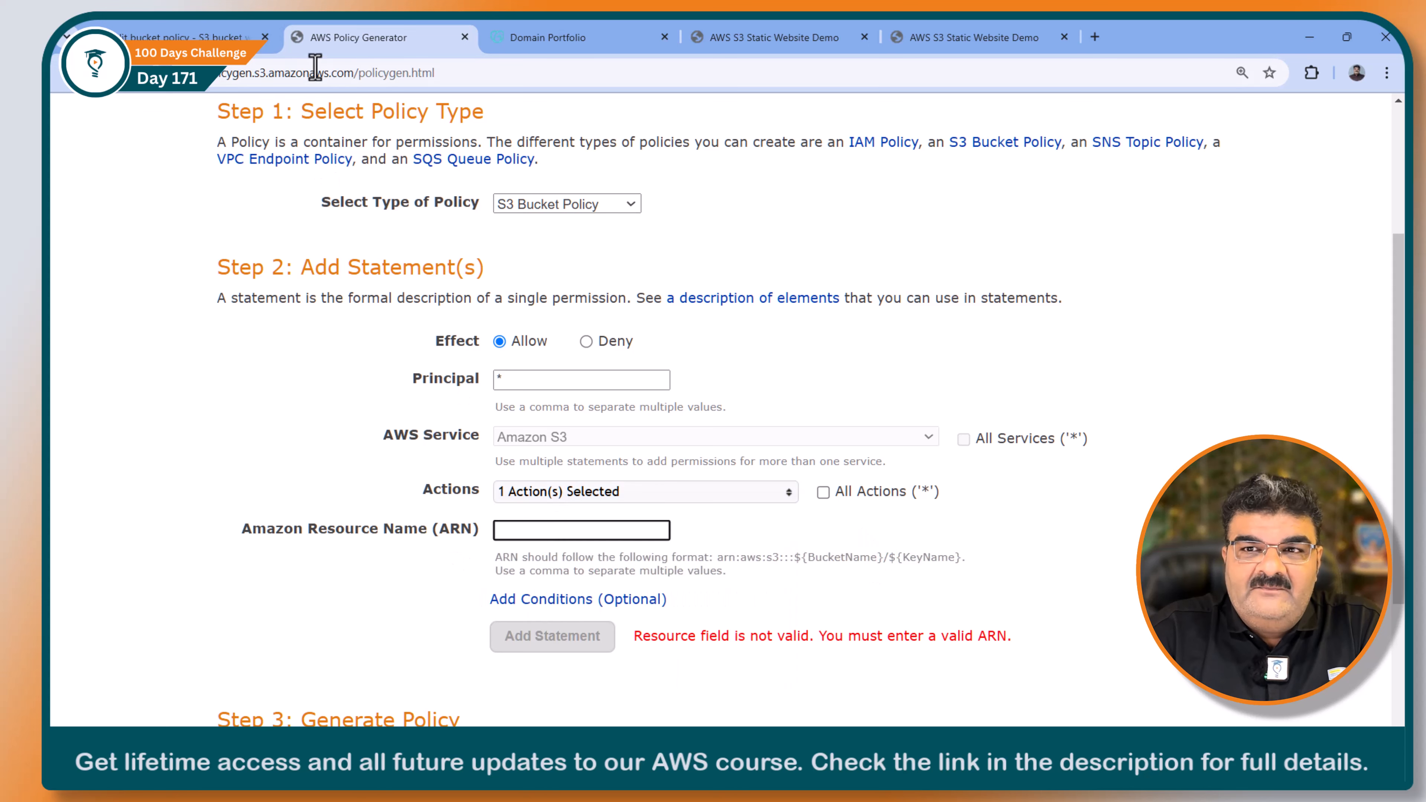
click(247, 37)
click(144, 362)
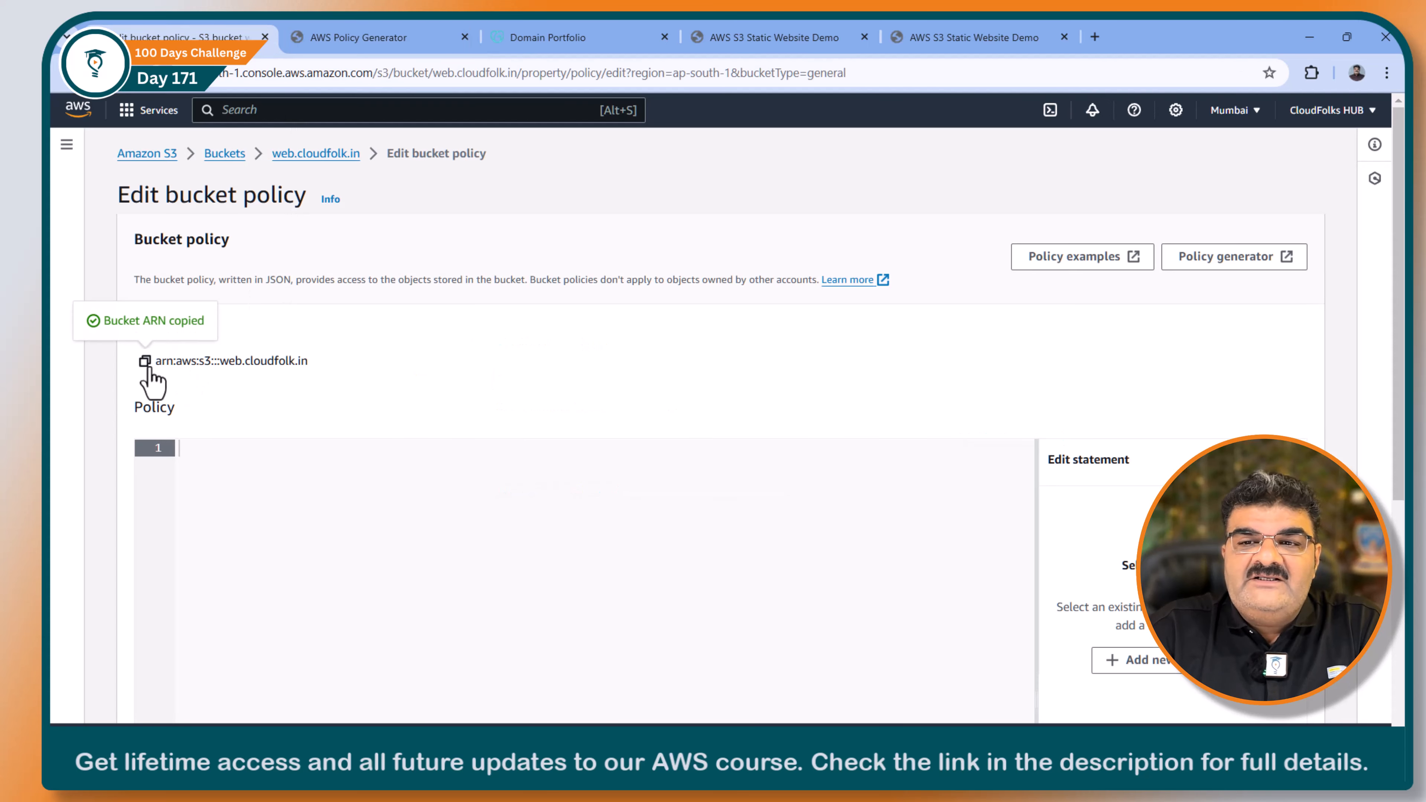
click(352, 37)
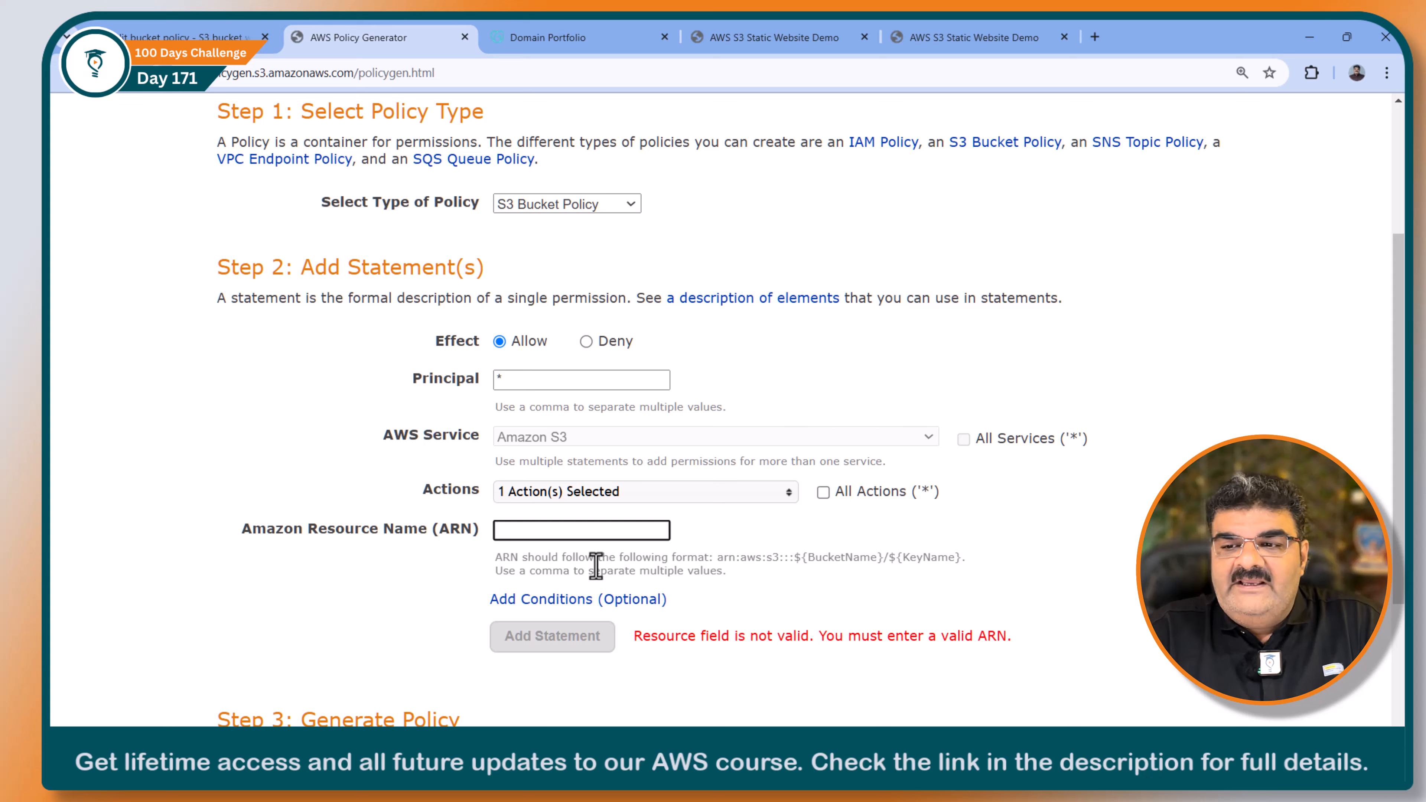
key(ctrl+v)
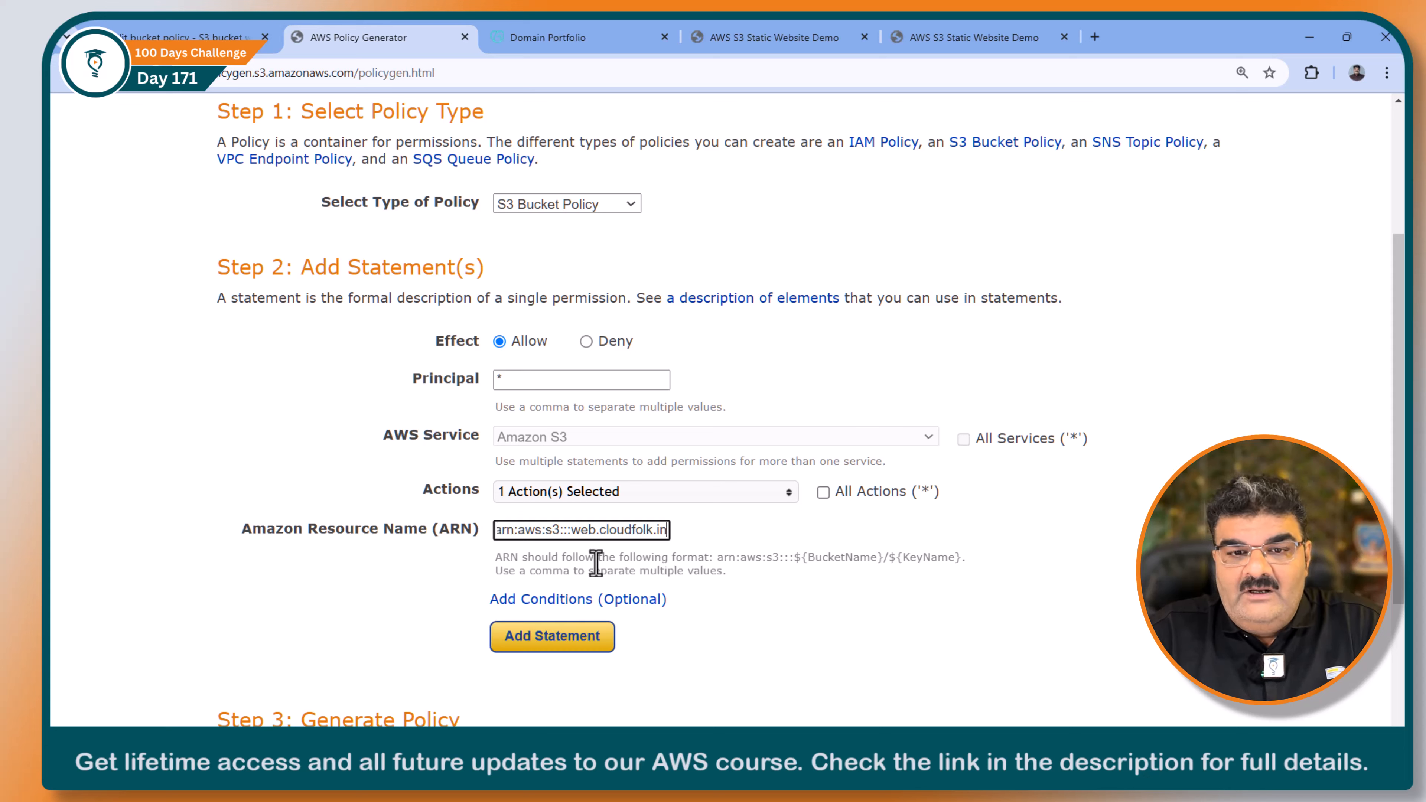
text(/)
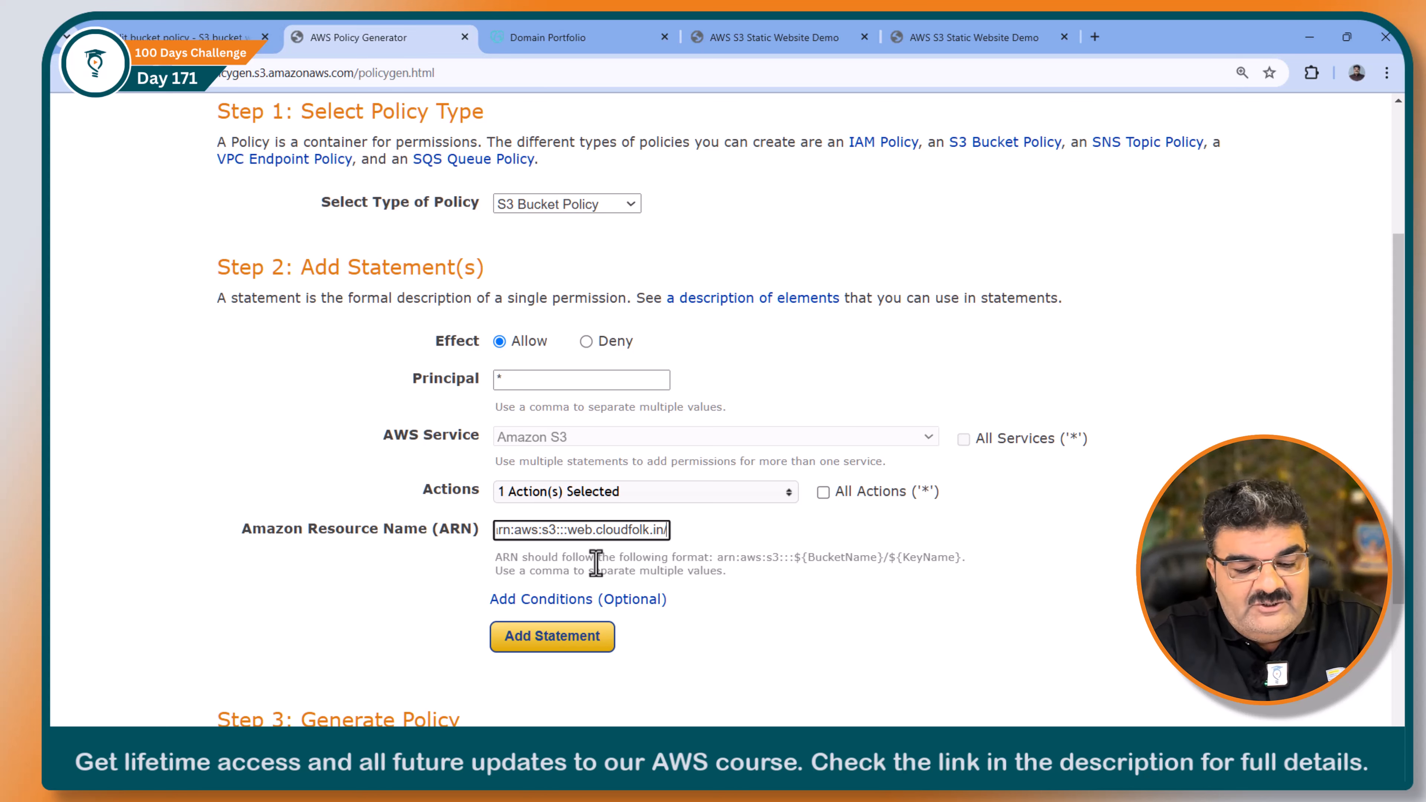
text(*)
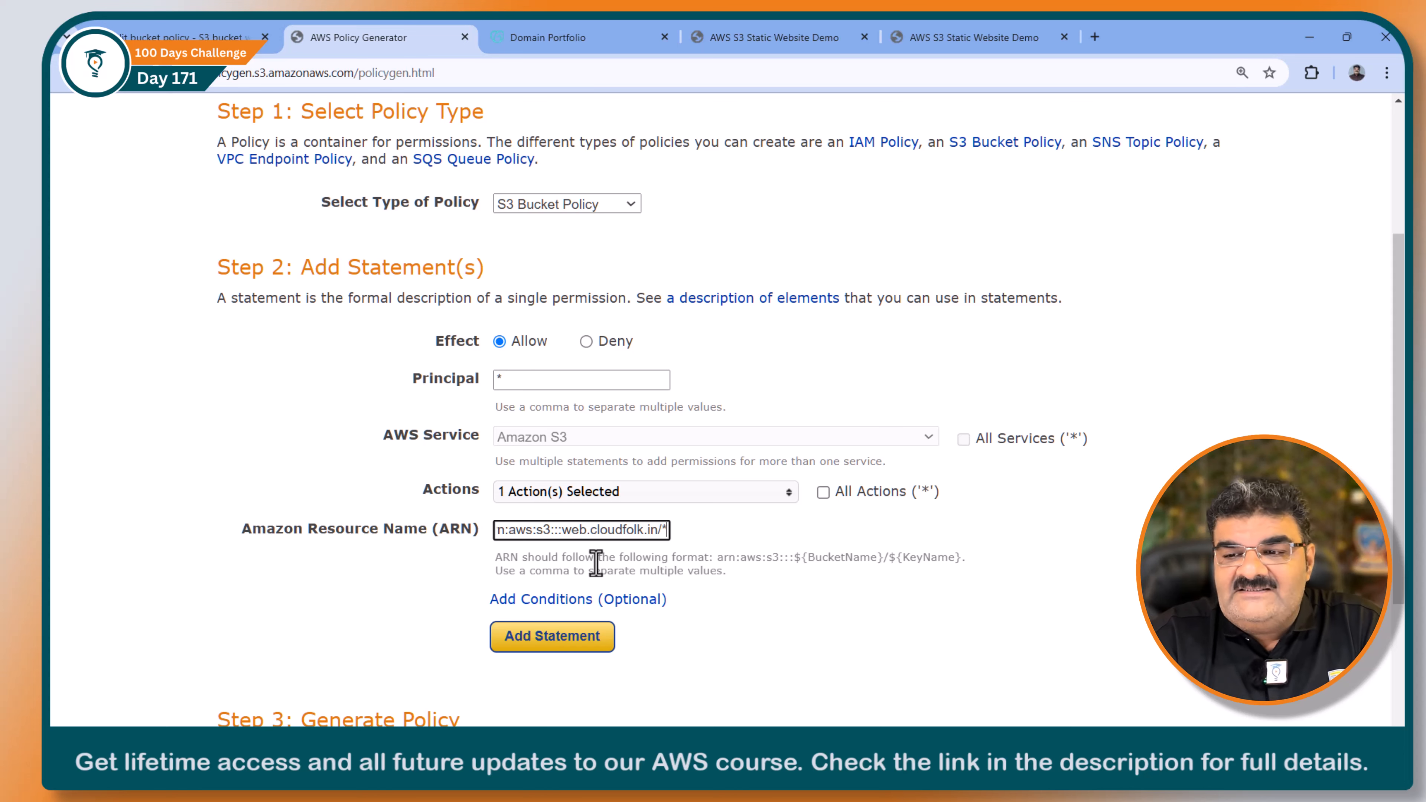
click(587, 640)
Step: Generate the policy and copy the complete JSON document
scroll(590, 640, down, 6)
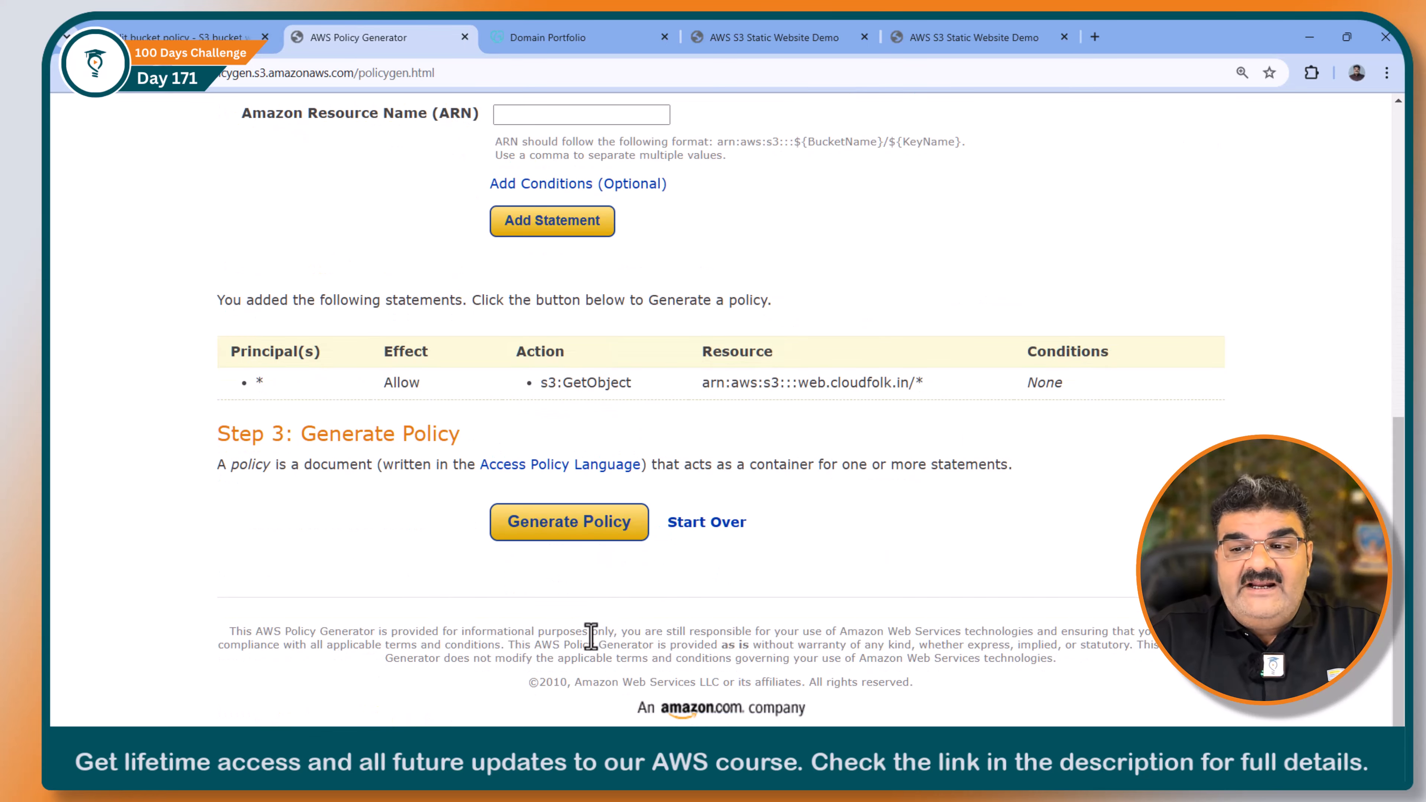
click(573, 528)
drag(414, 526, 304, 276)
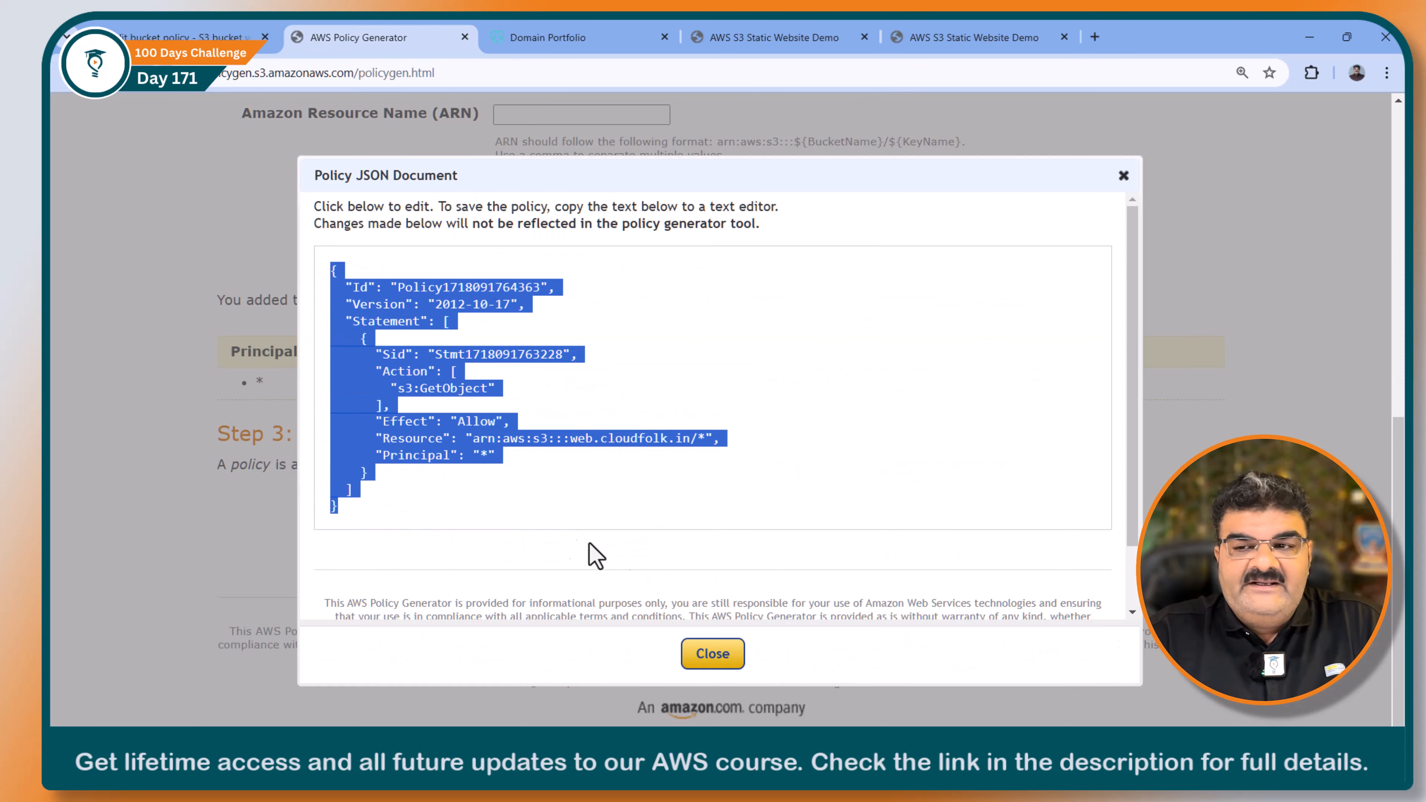
mouse_move(759, 764)
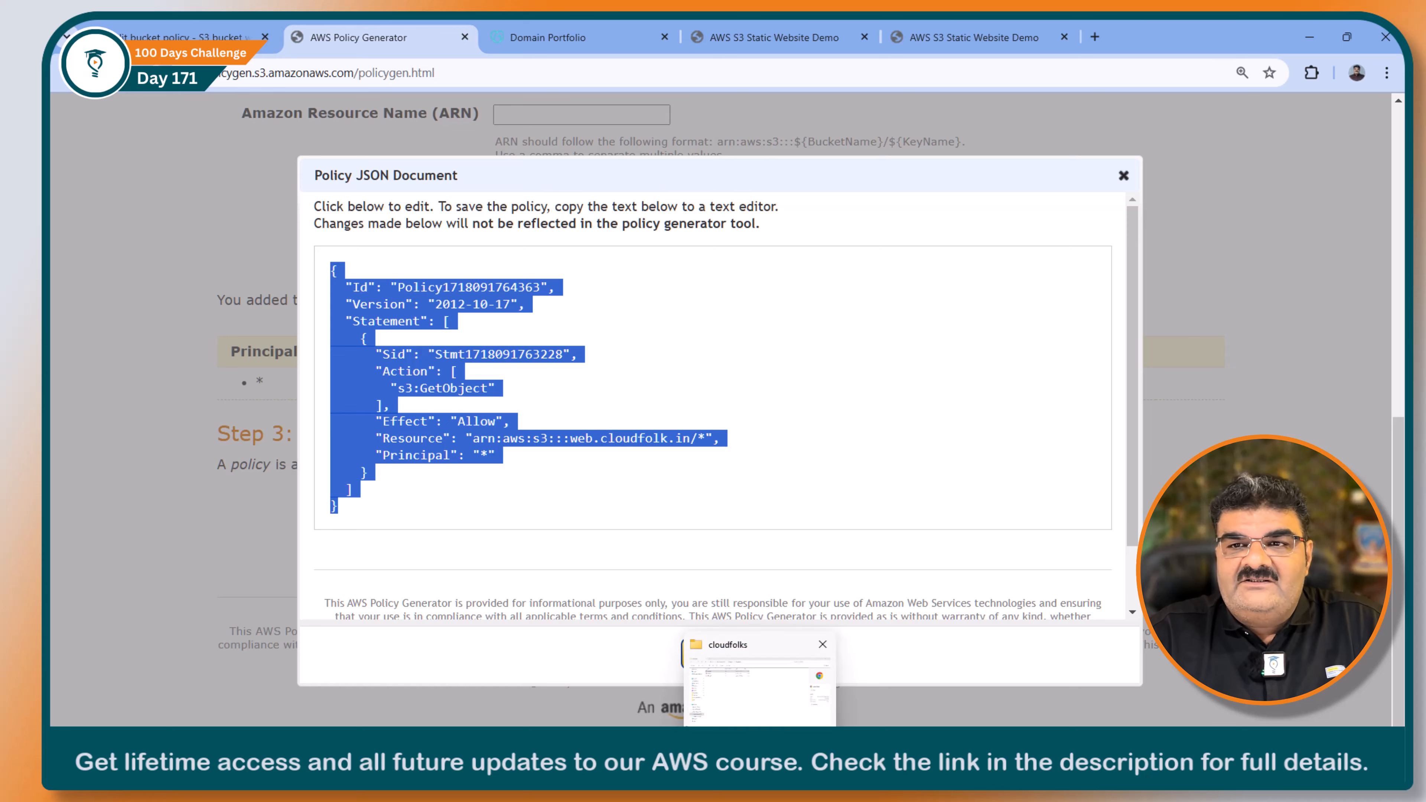
Step: Paste the generated JSON into the bucket policy editor of web.cloudfolk.in and save the changes
click(196, 39)
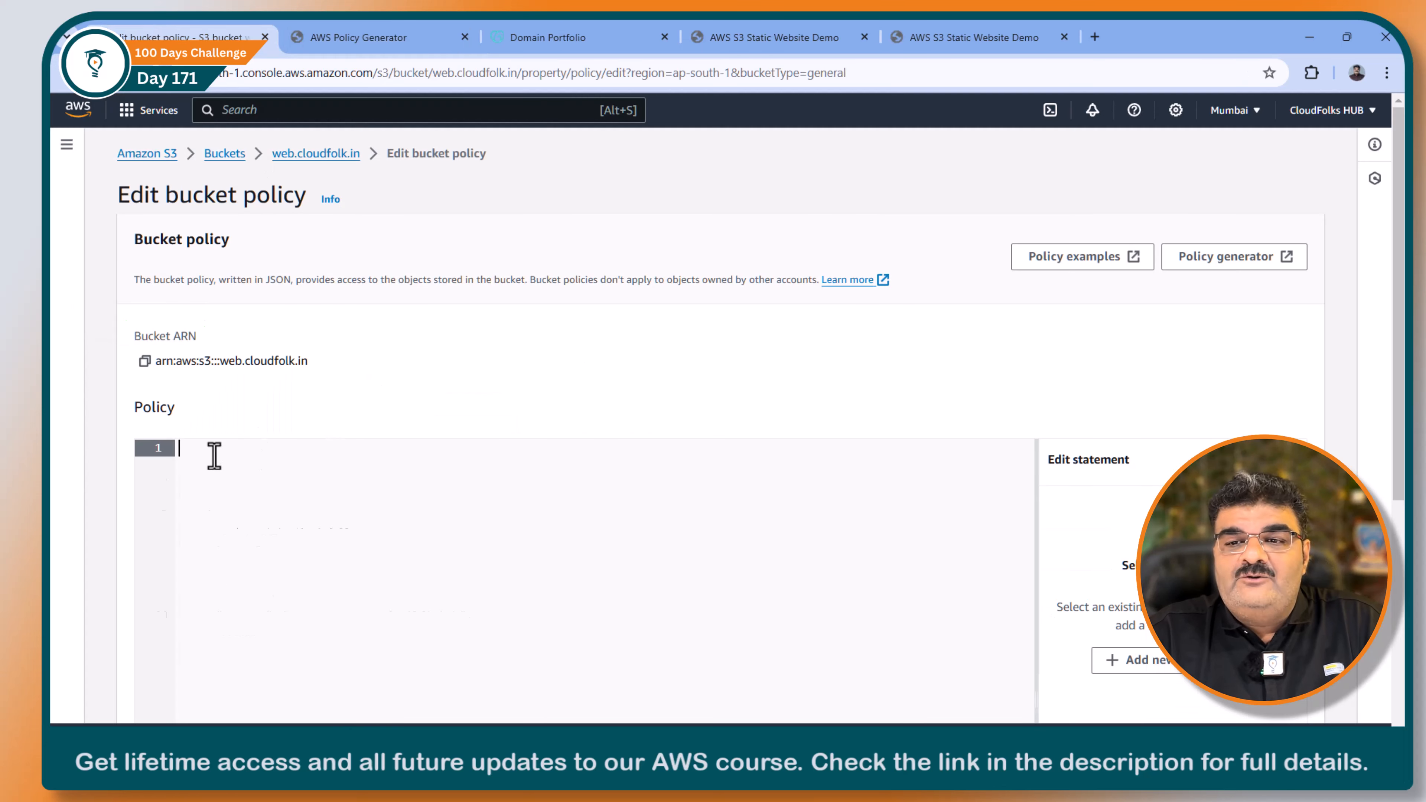
key(ctrl+v)
scroll(516, 466, down, 5)
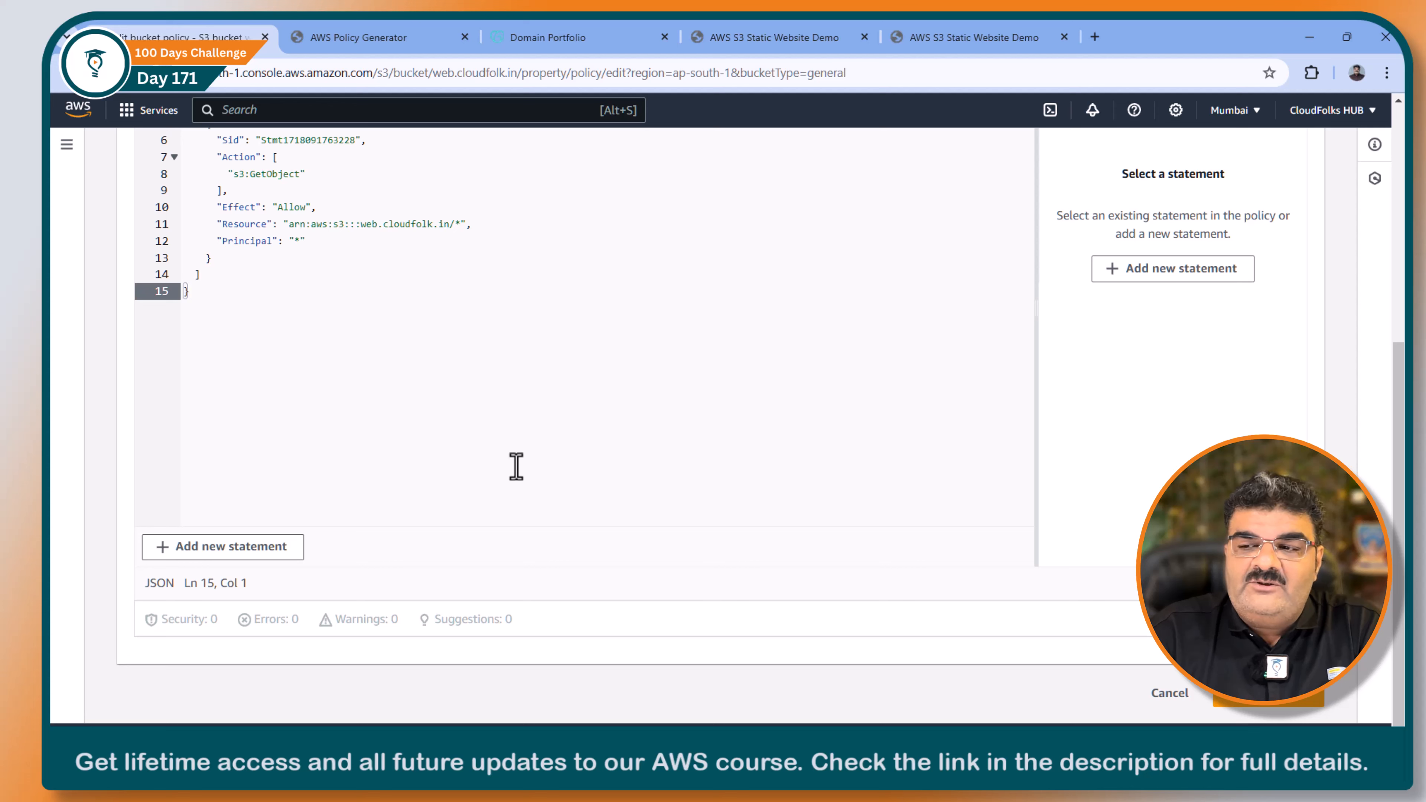
click(1215, 695)
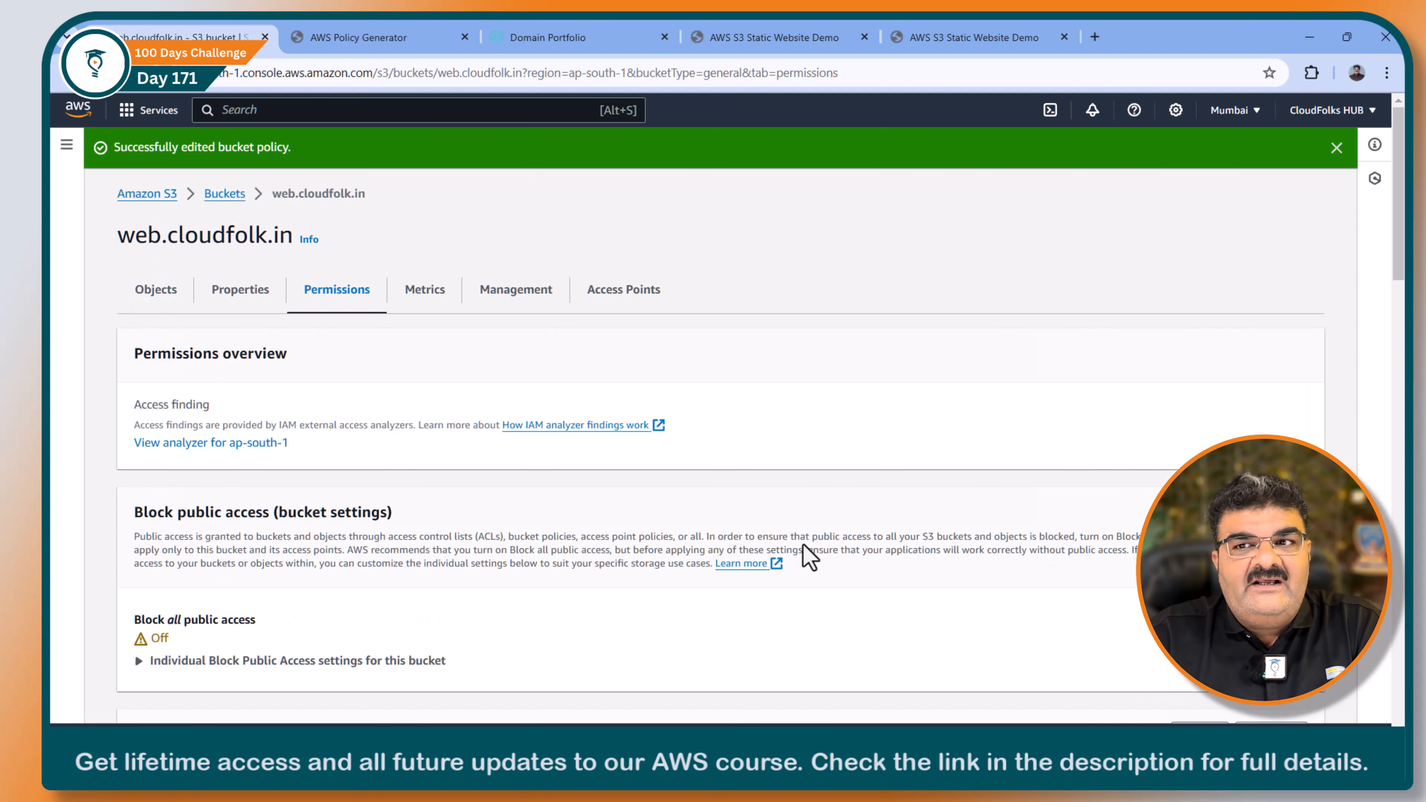
Step: Check the uploaded objects in the bucket and open the bucket's properties
click(169, 302)
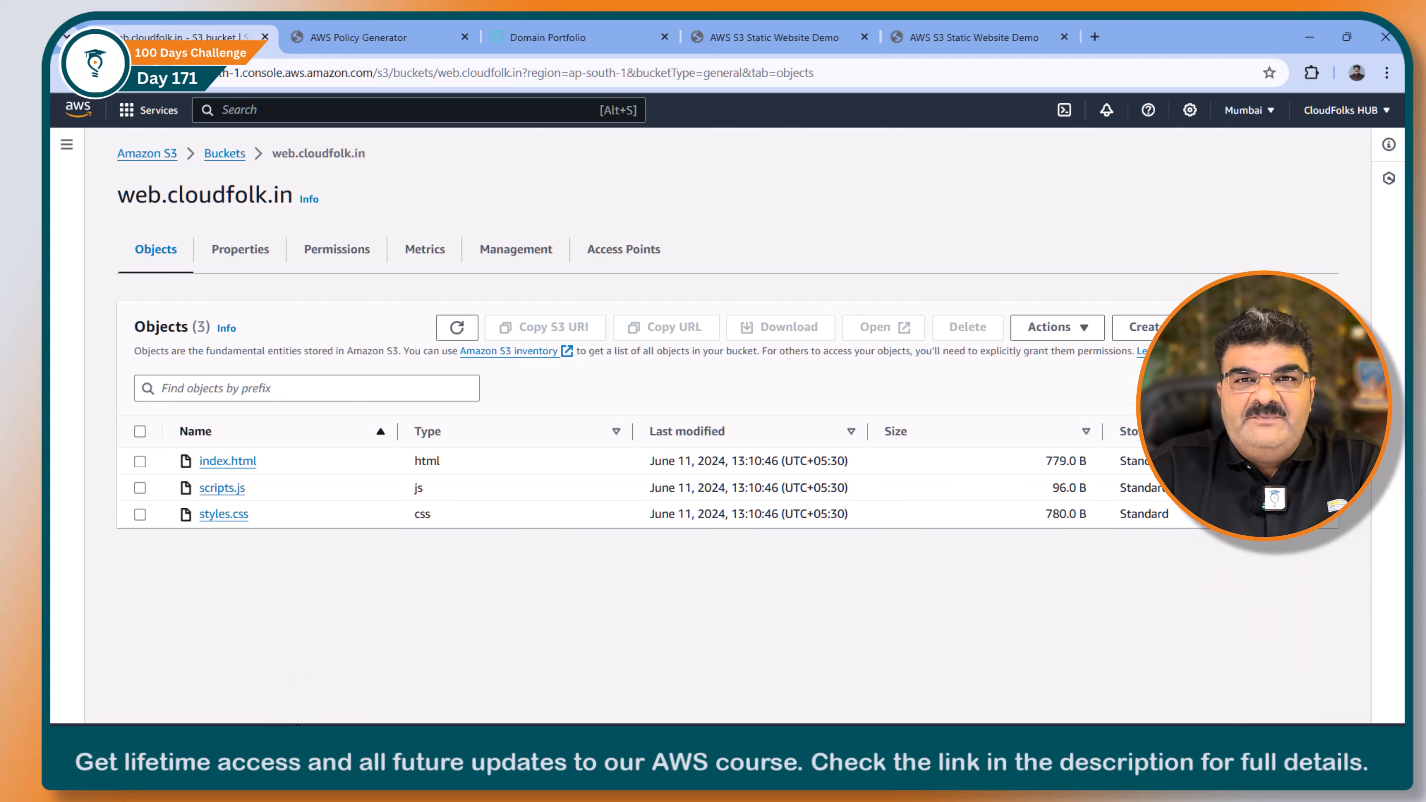
click(249, 273)
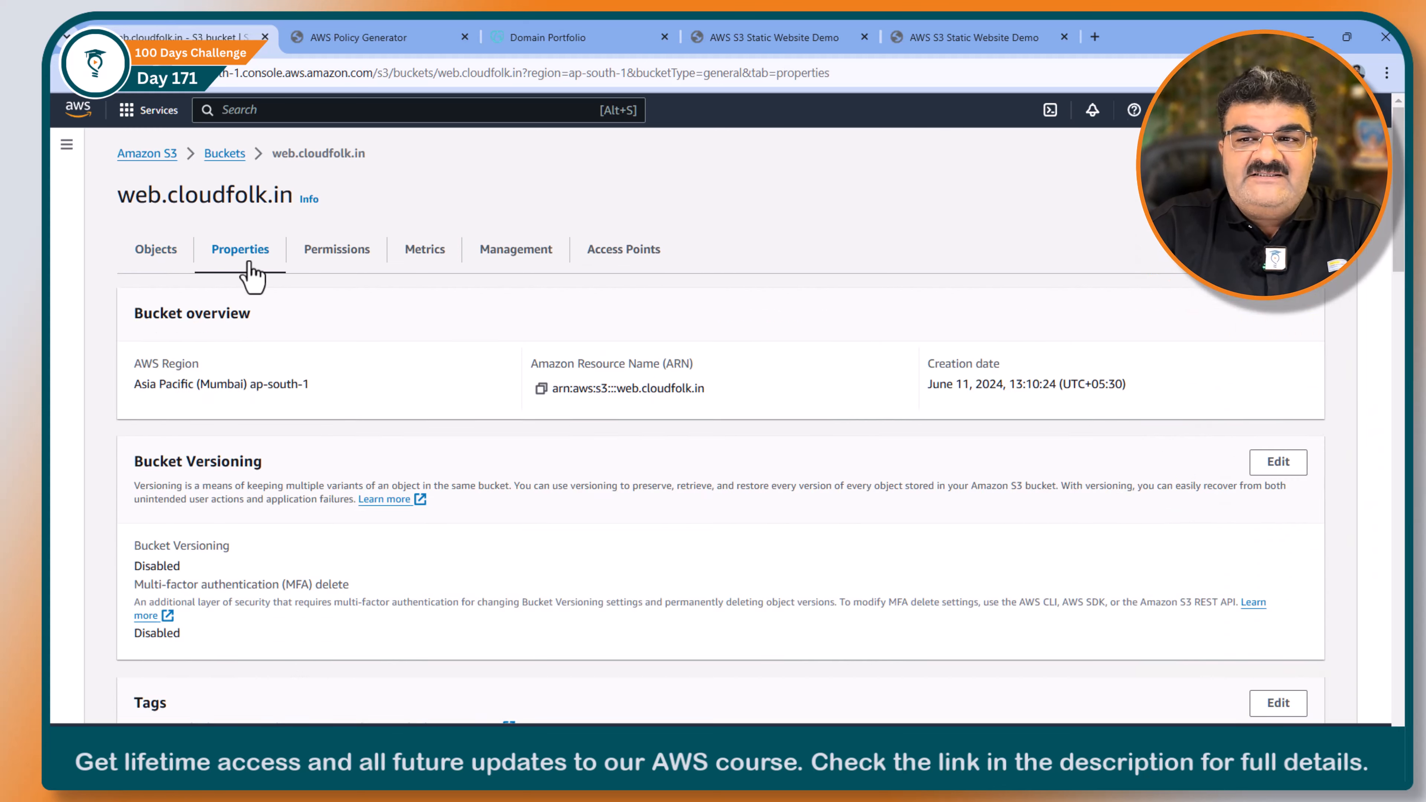